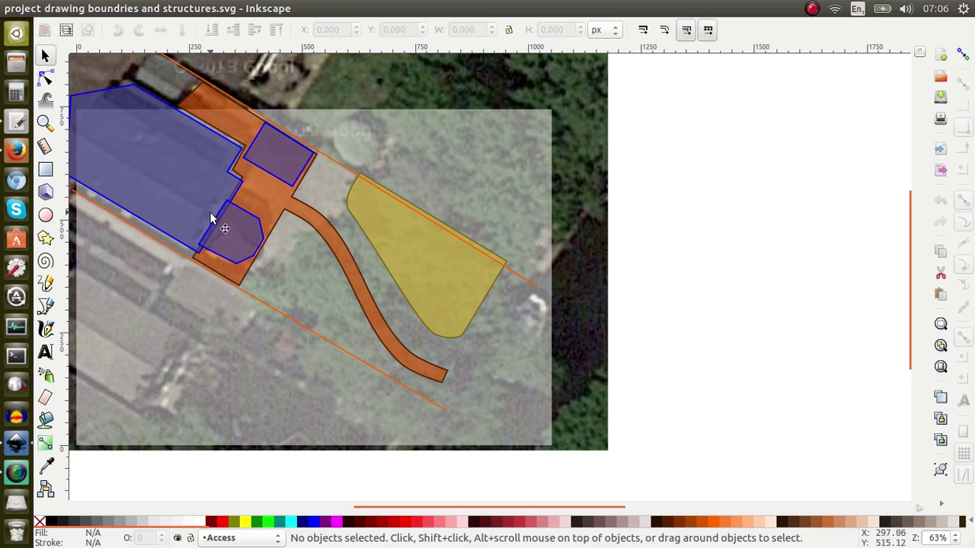
Step: Merge the small six-sided blue structure and the large adjoining building into one path with Union
left_click(230, 230)
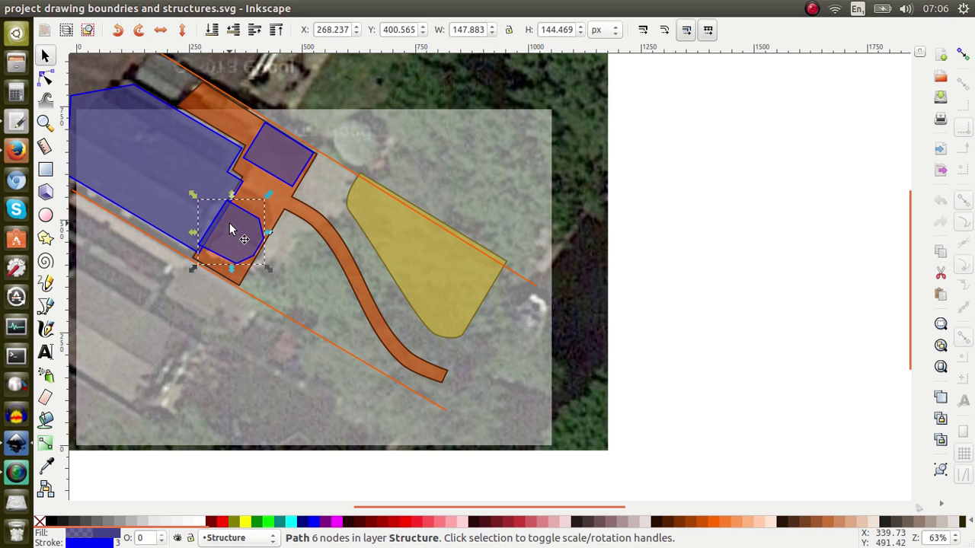
left_click(165, 172, "shift")
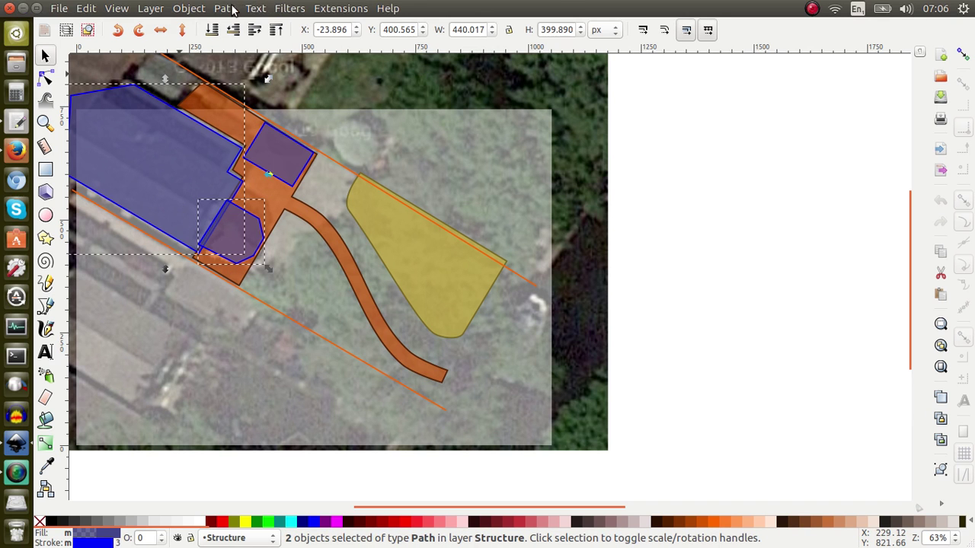
left_click(227, 8)
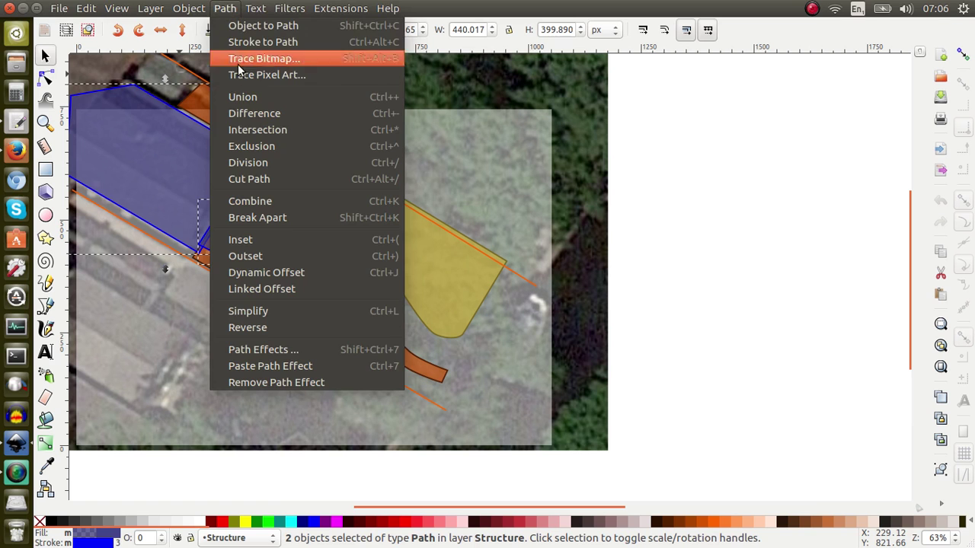
left_click(246, 97)
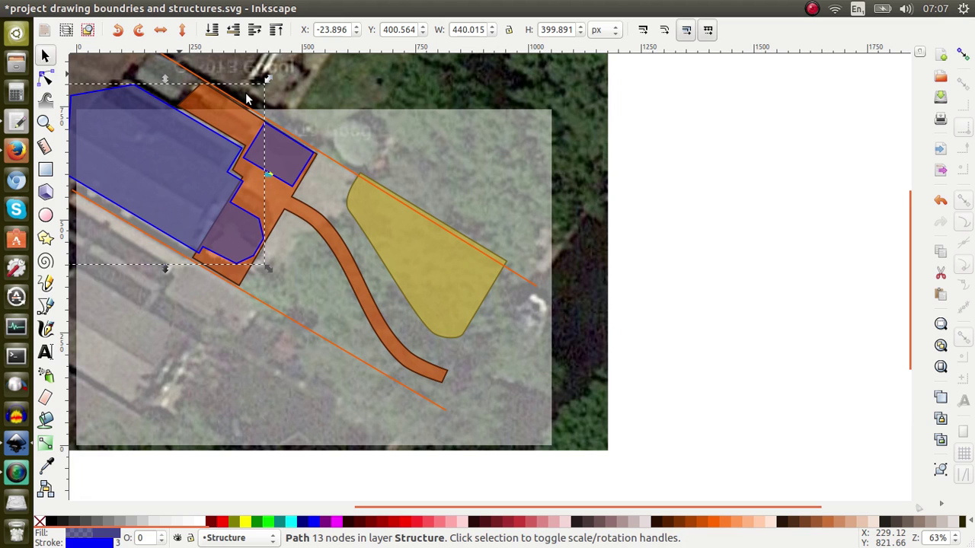
Step: Edit the brown access area's nodes, moving its two corners beside the upper boundary line closer to that line by eye
left_click(282, 204)
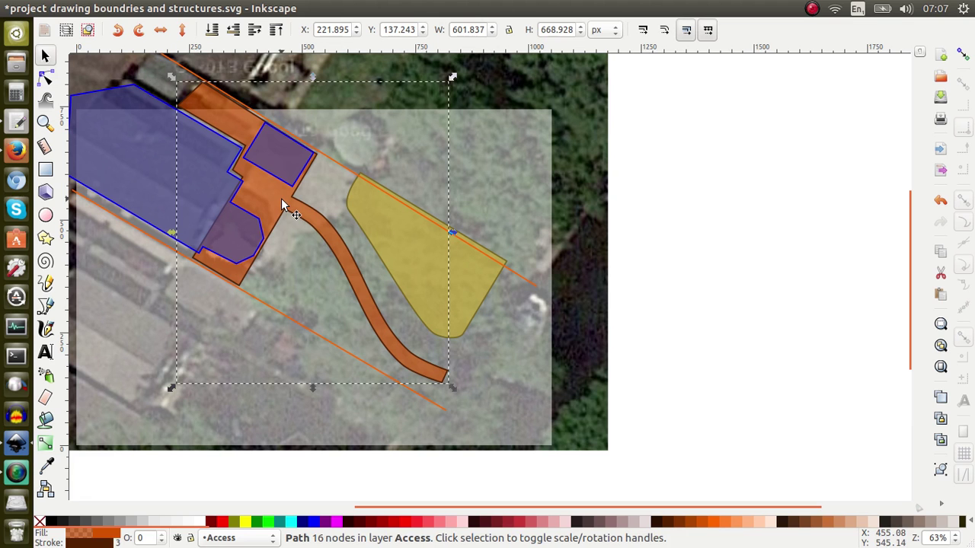
key("3")
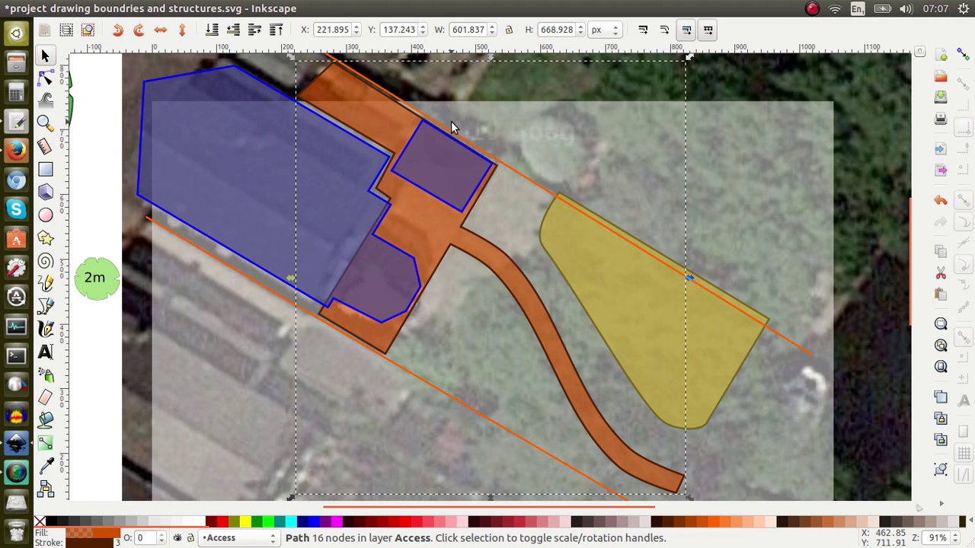
key("plus")
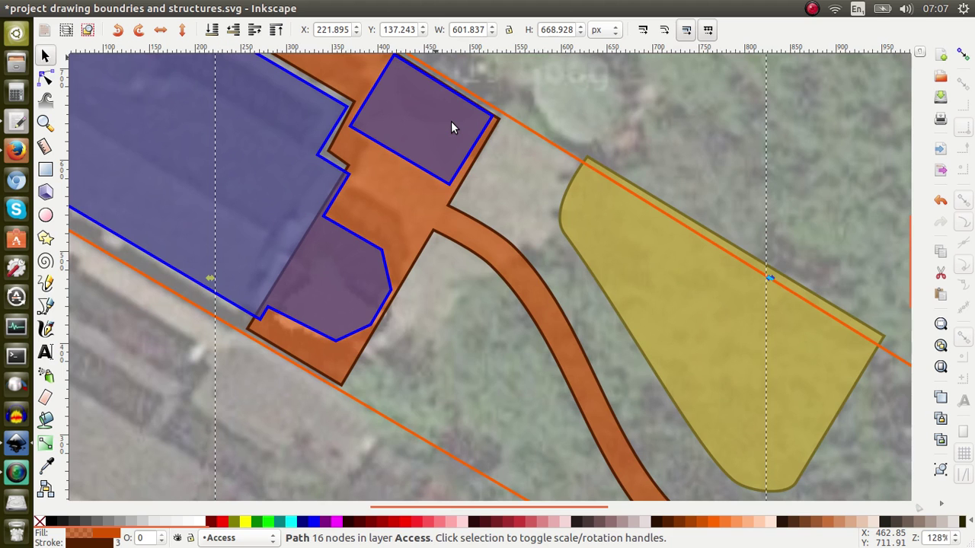
scroll(451, 126, "up", 5)
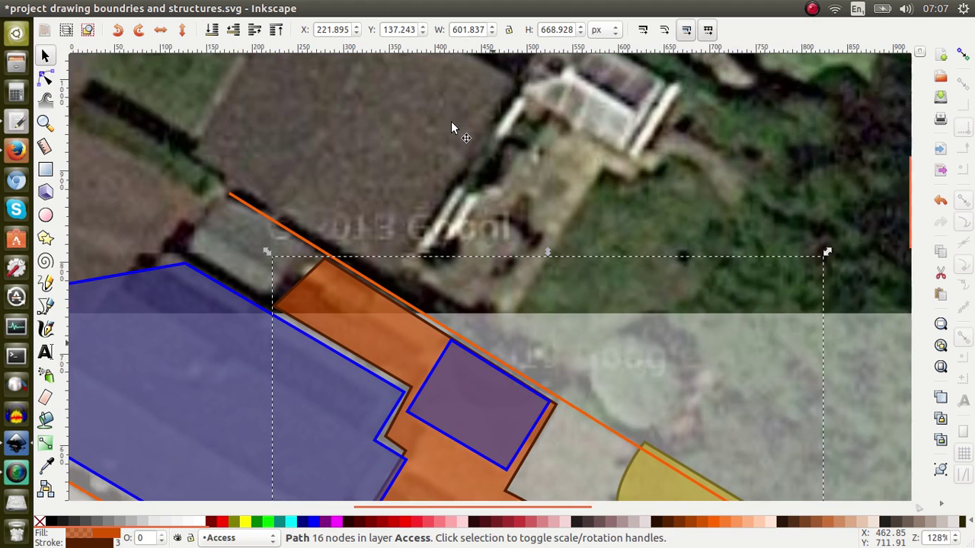
key("plus")
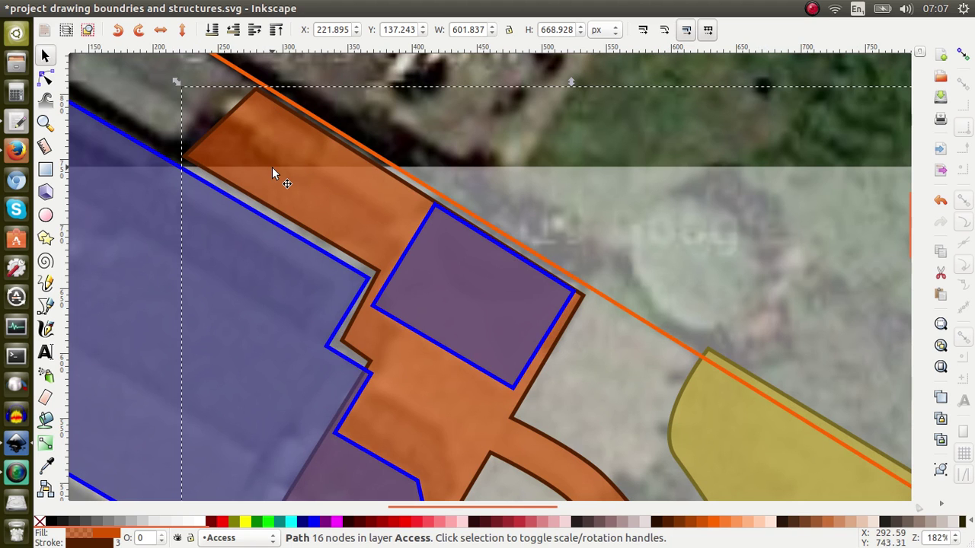
key("n")
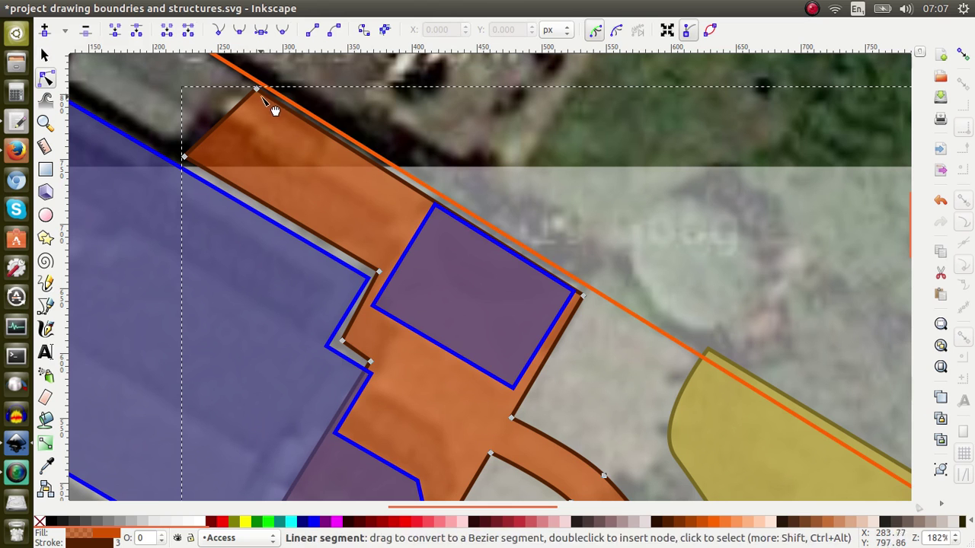
mouse_move(258, 90)
left_mouse_down()
mouse_move(271, 81)
mouse_move(263, 99)
mouse_move(267, 86)
left_mouse_up()
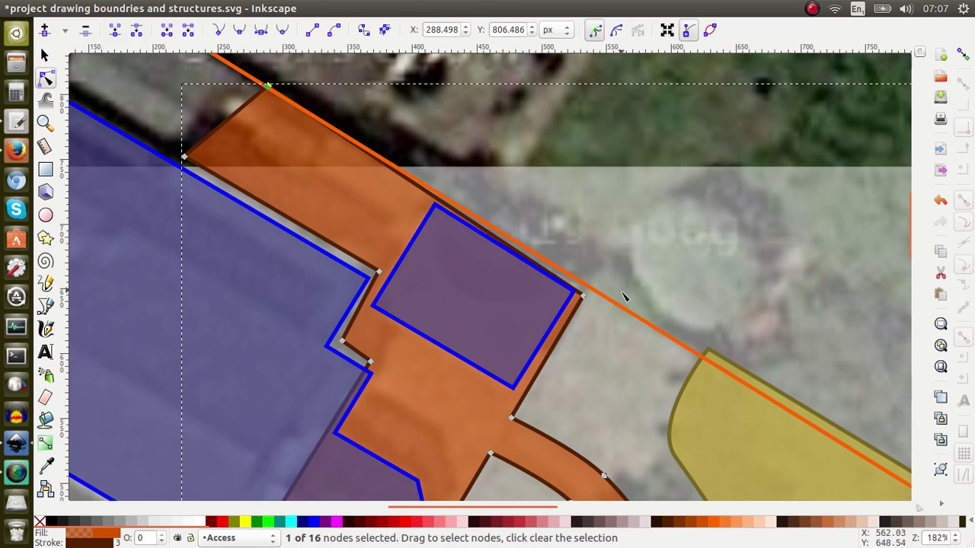
mouse_move(582, 296)
left_mouse_down()
mouse_move(591, 289)
mouse_move(585, 296)
left_mouse_up()
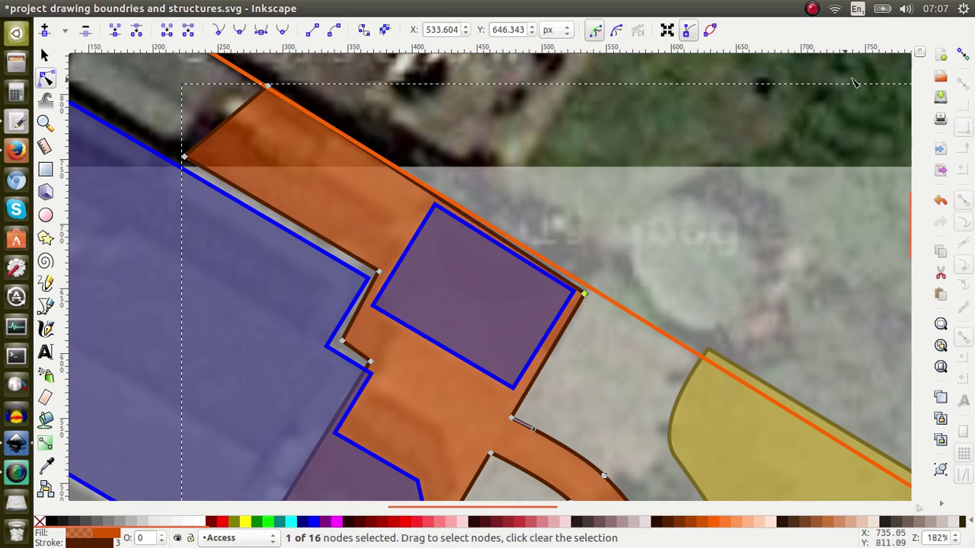
Step: Enable snapping and snap the access area's two upper corner nodes onto the orange boundary line
left_click(963, 57)
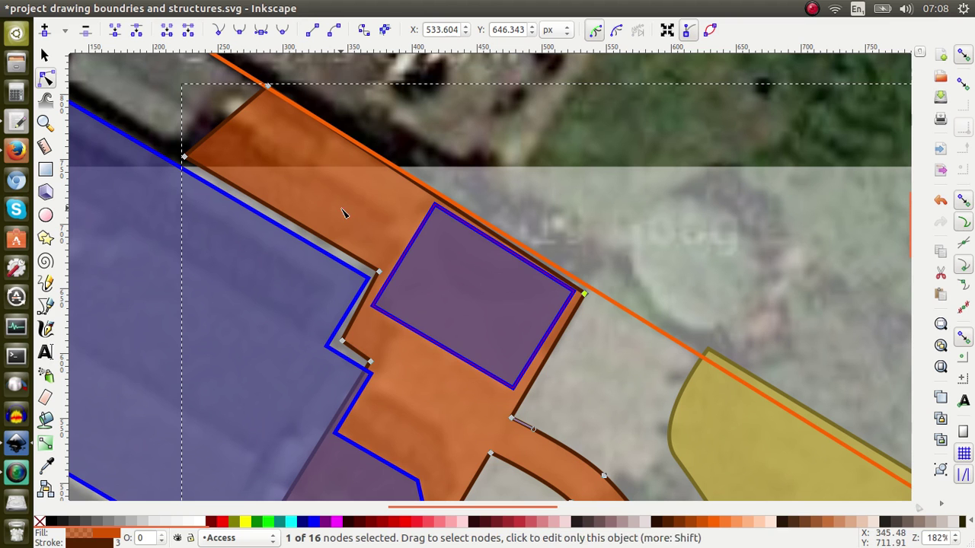
left_click_drag(268, 88, 262, 94)
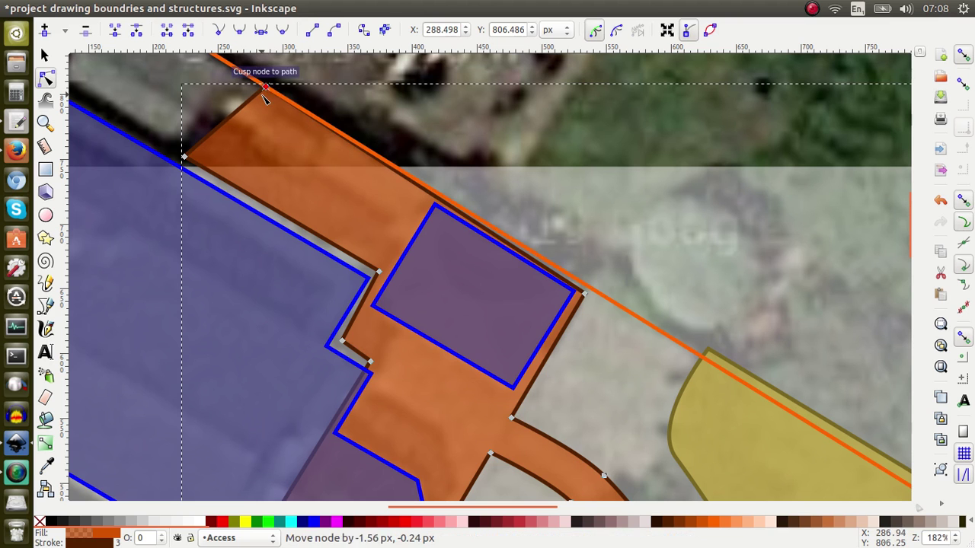
left_click(584, 292)
left_click_drag(586, 293, 591, 286)
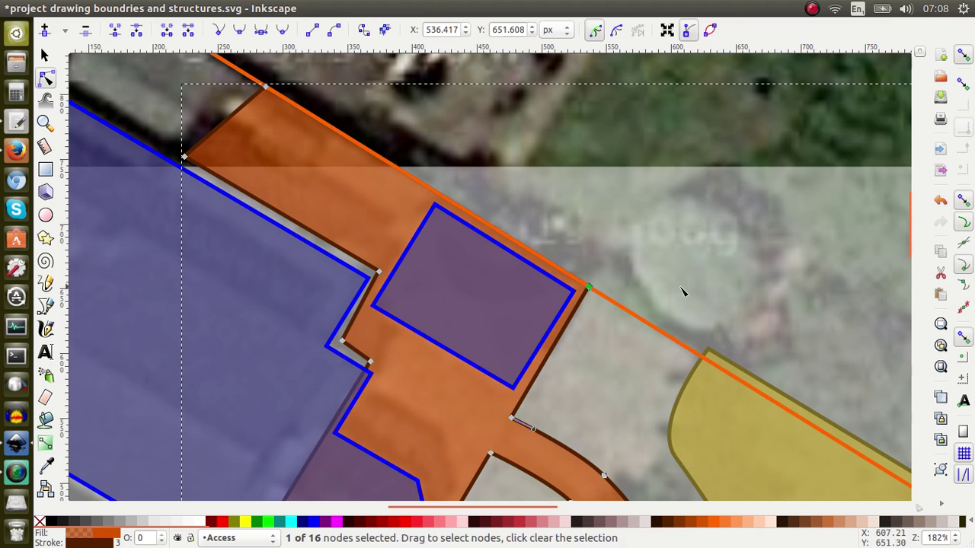
left_click(589, 288)
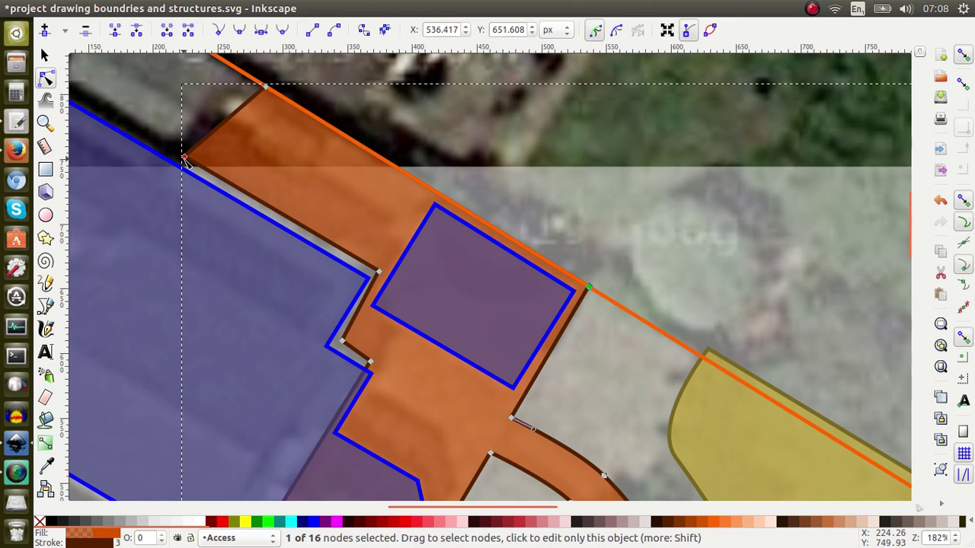
Step: Snap the access area's nodes along the large blue building onto the building's upper edge and its notch corners
left_click_drag(184, 157, 178, 166)
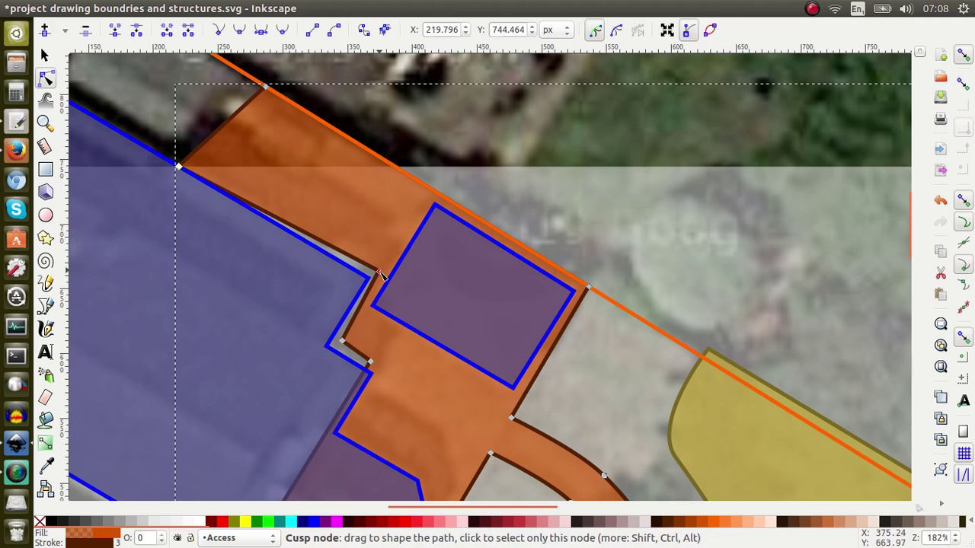
left_click_drag(379, 271, 368, 279)
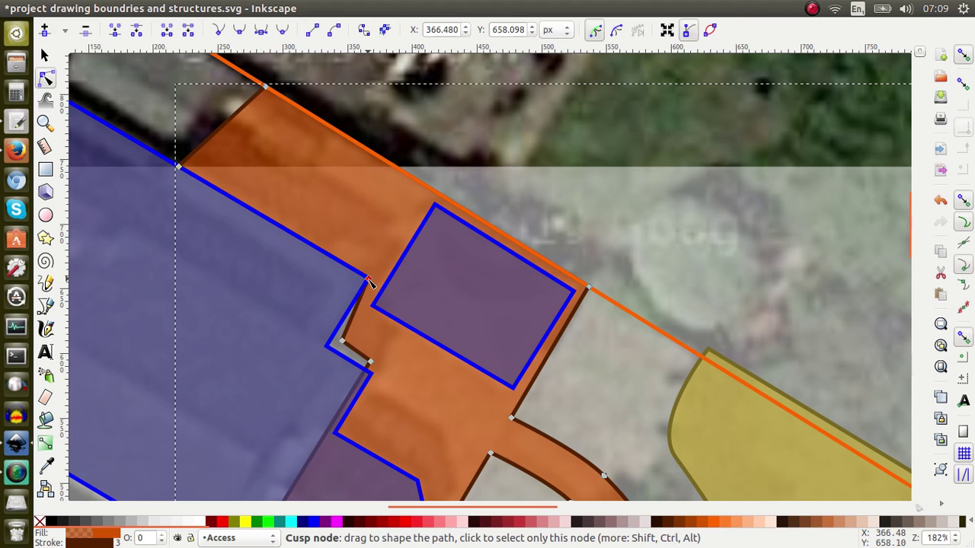
left_click(156, 156)
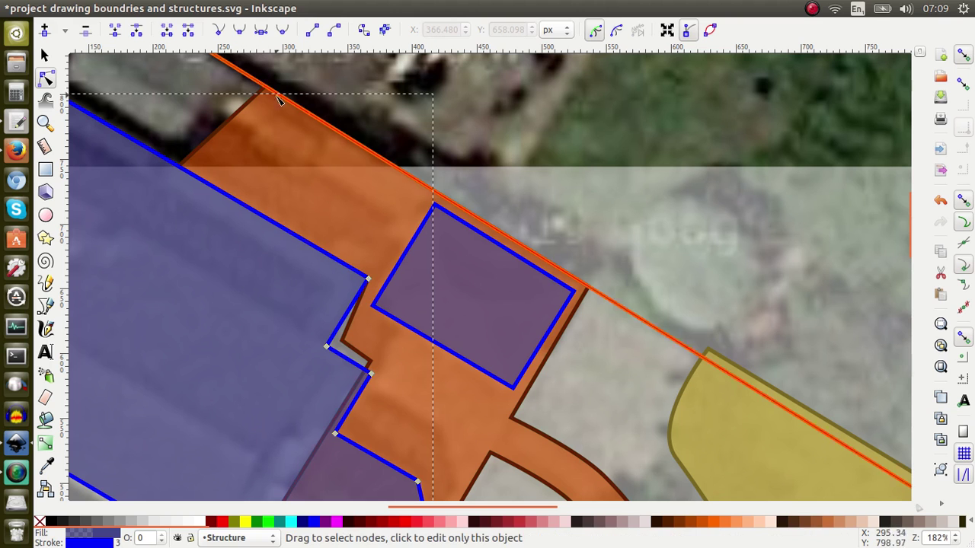
left_click(247, 112)
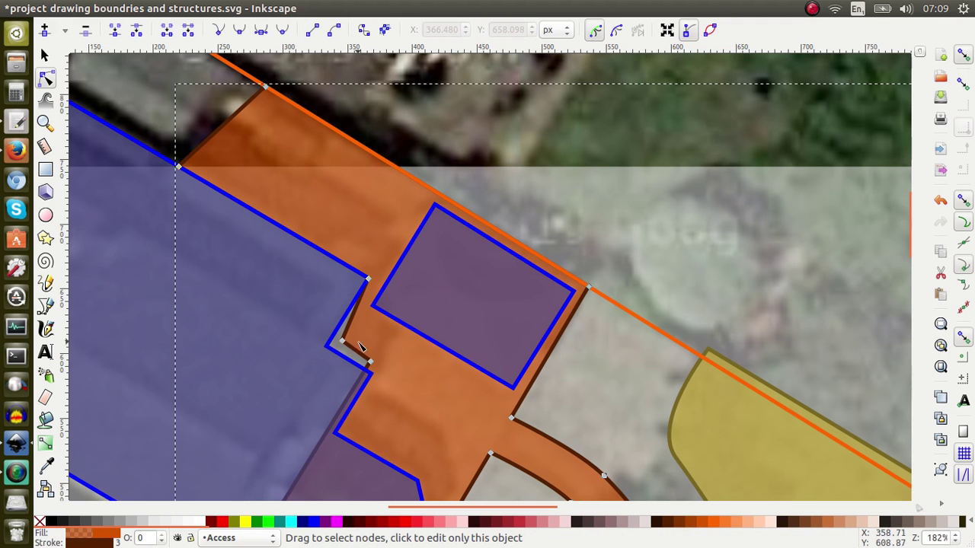
left_click_drag(340, 346, 372, 374)
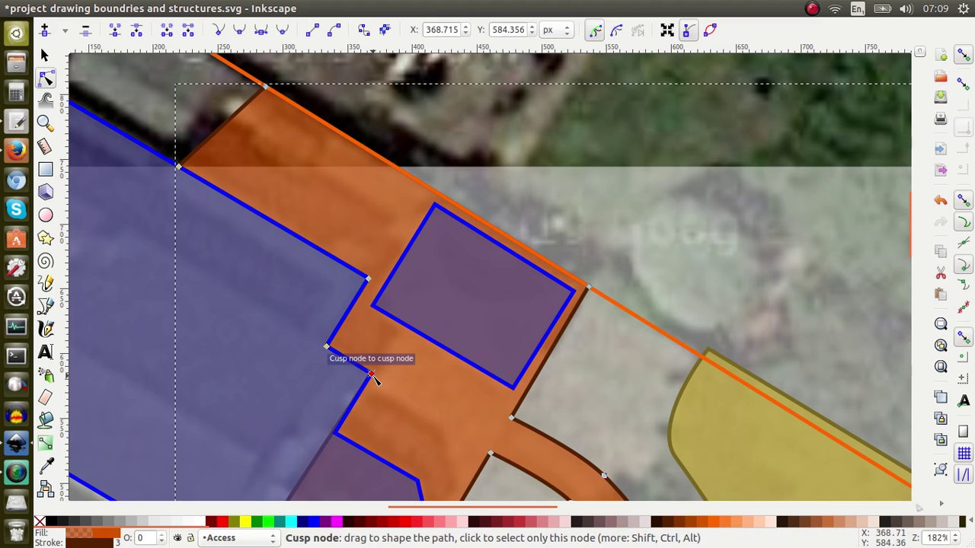
Step: Snap the access area's lower corner node nearest the large building onto the lower orange boundary line
scroll(374, 381, "left", 4)
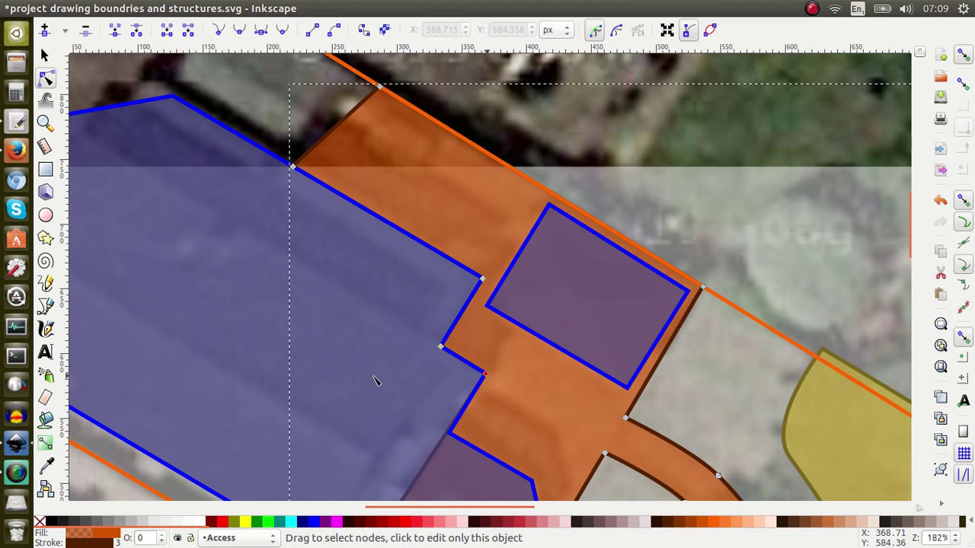
scroll(374, 381, "right", 7)
scroll(374, 381, "left", 1)
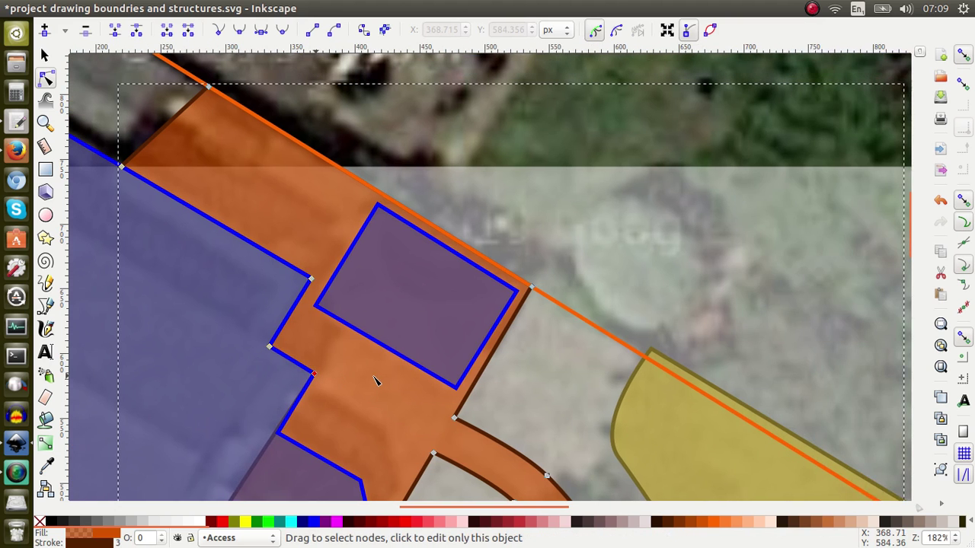
scroll(373, 381, "left", 5)
scroll(374, 381, "right", 2)
scroll(374, 381, "left", 1)
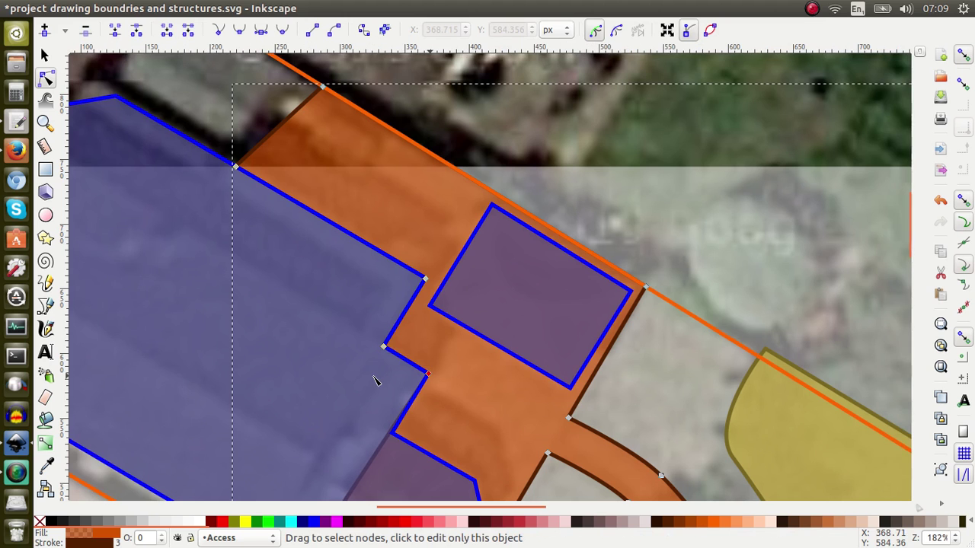
scroll(374, 381, "down", 10)
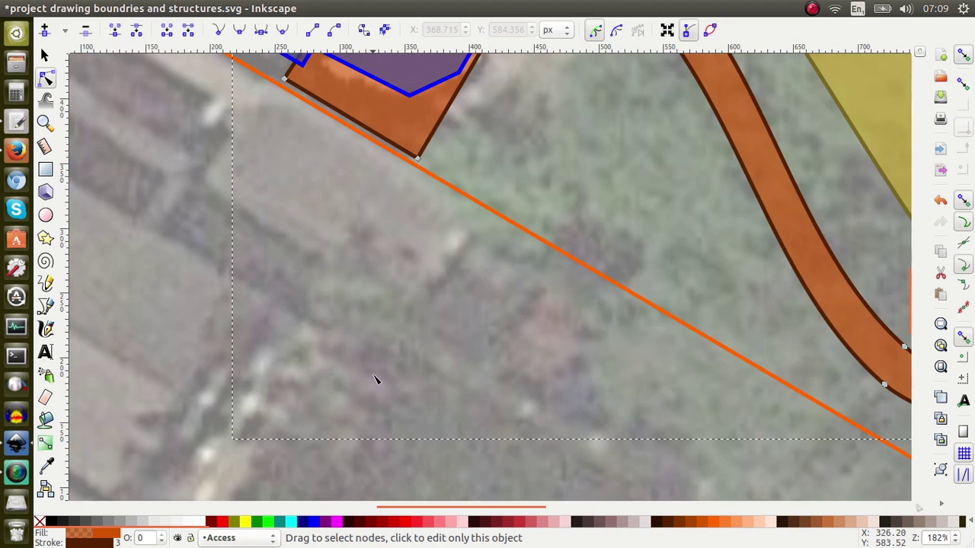
scroll(373, 381, "up", 7)
scroll(374, 381, "left", 2)
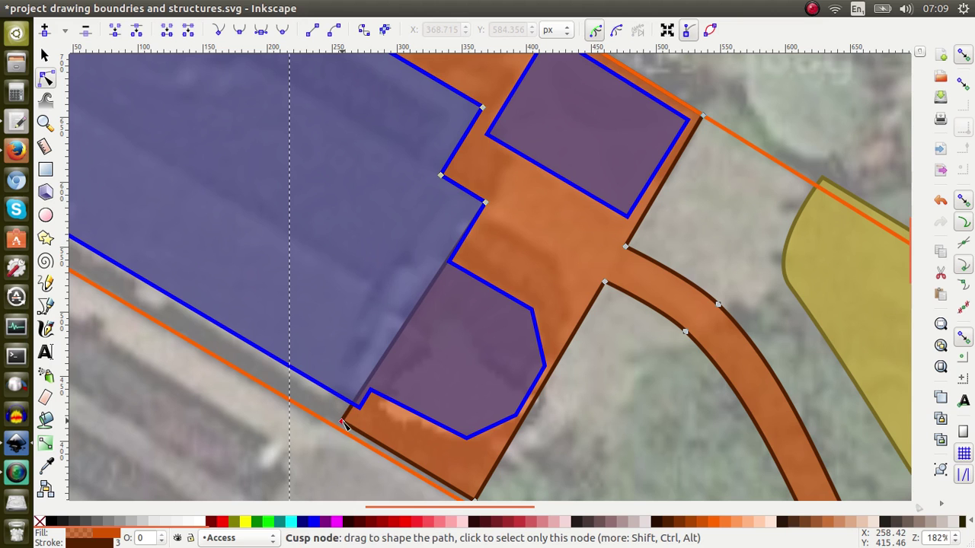
left_click_drag(344, 426, 344, 433)
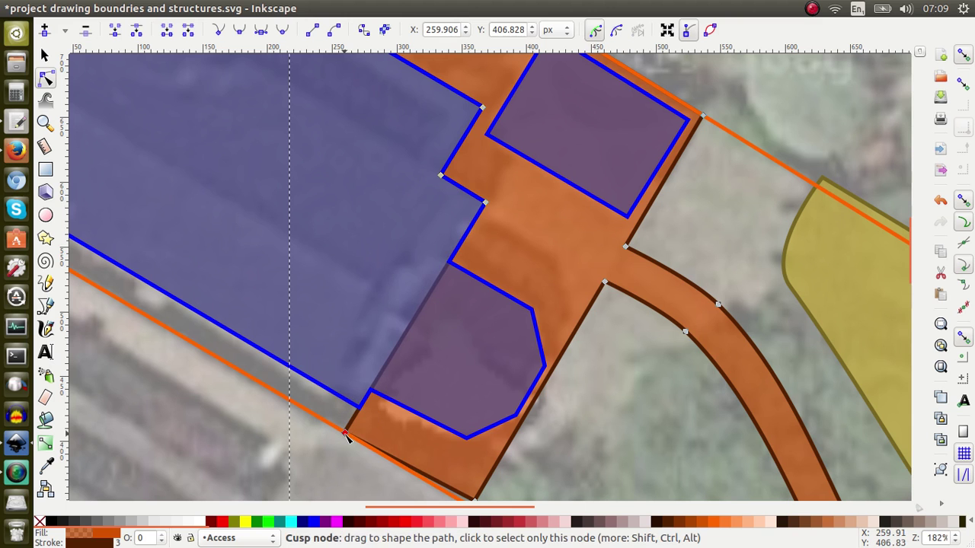
Step: Snap the access area's remaining bottom corner node onto the lower boundary line, closing the gap along that edge
scroll(346, 437, "right", 2)
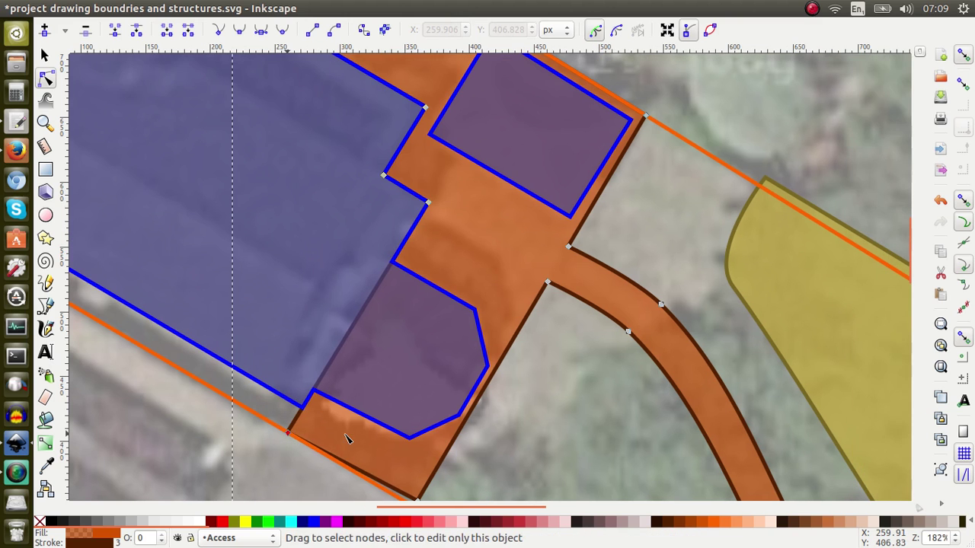
scroll(435, 384, "down", 10)
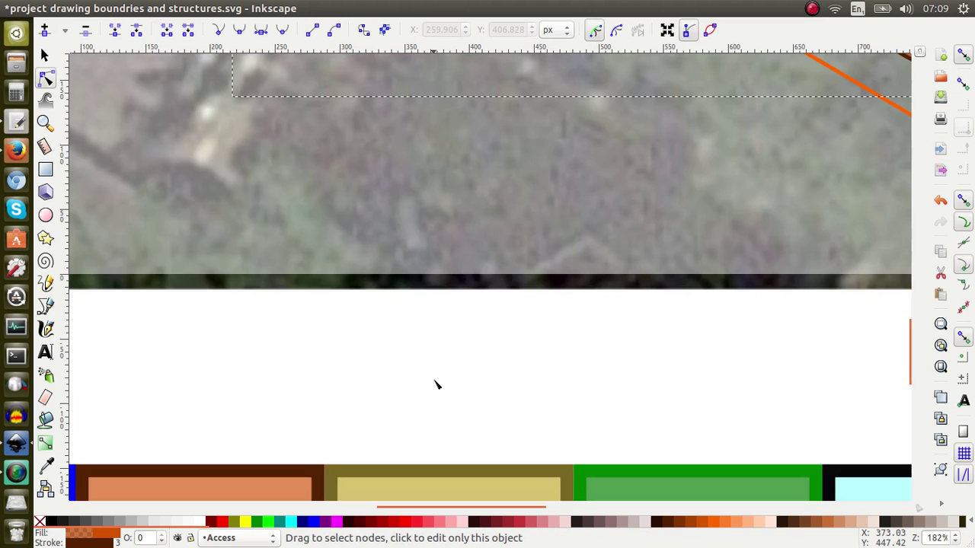
scroll(436, 385, "up", 6)
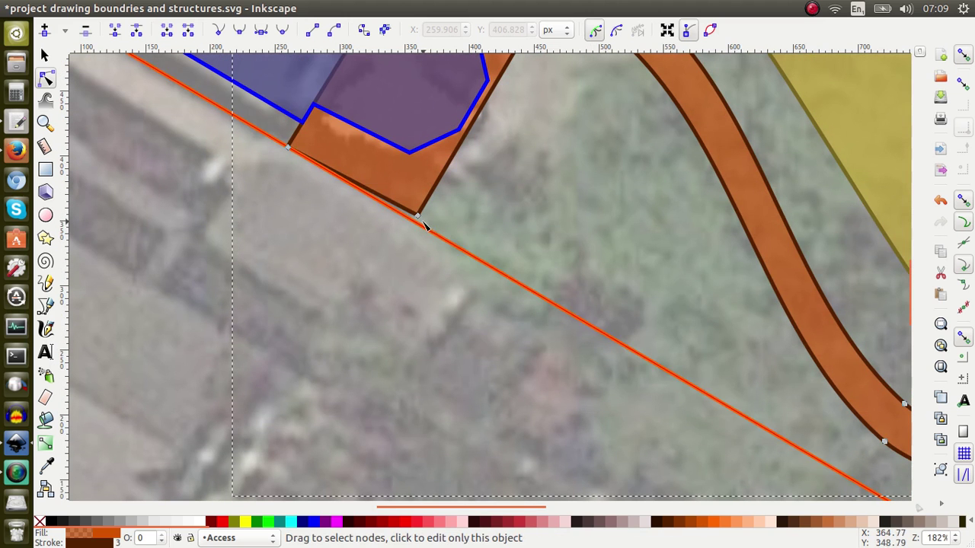
left_click_drag(418, 217, 415, 220)
left_click_drag(413, 223, 413, 219)
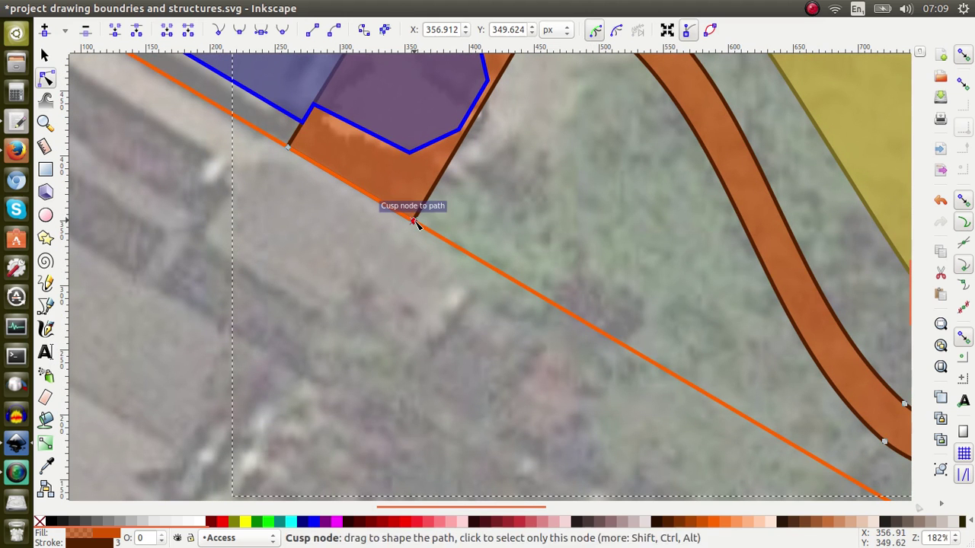
Step: Select the yellow planting area and snap its upper-left corner node onto the upper orange boundary line
scroll(522, 226, "up", 4)
scroll(523, 230, "up", 1)
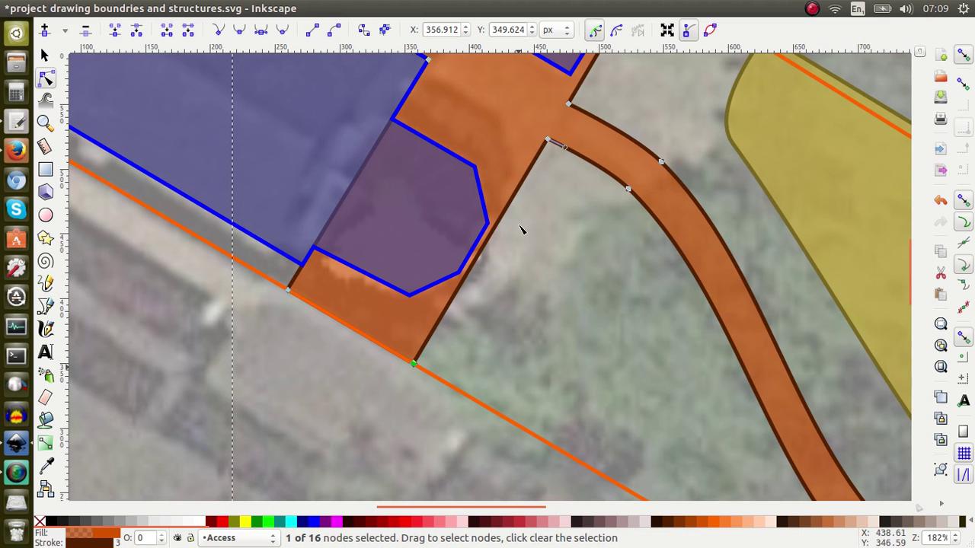
scroll(522, 230, "up", 1)
scroll(523, 230, "right", 10)
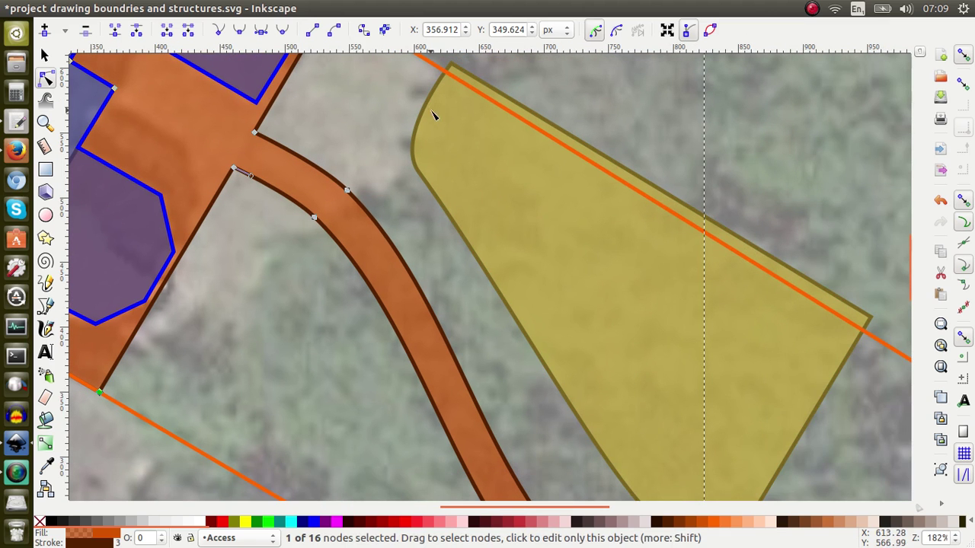
left_click(429, 108)
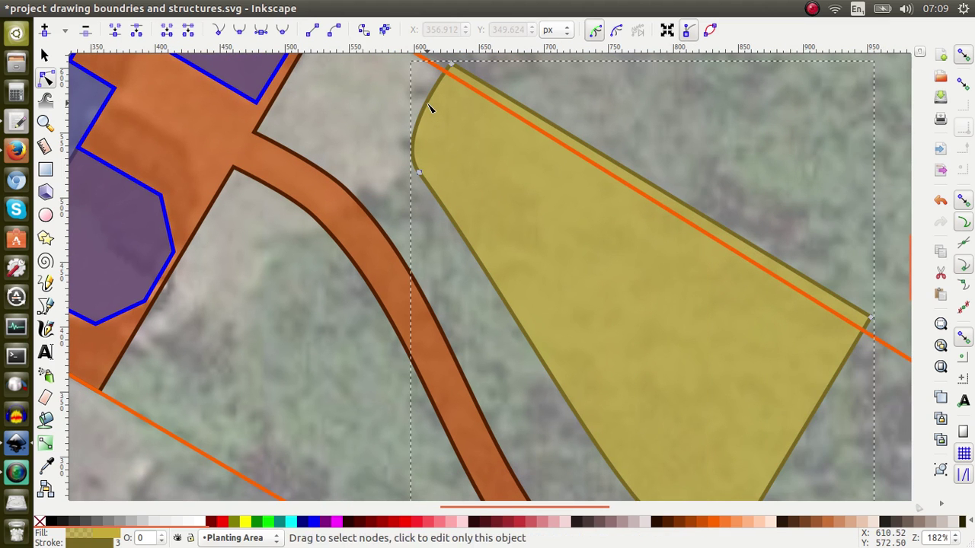
left_click_drag(451, 69, 444, 71)
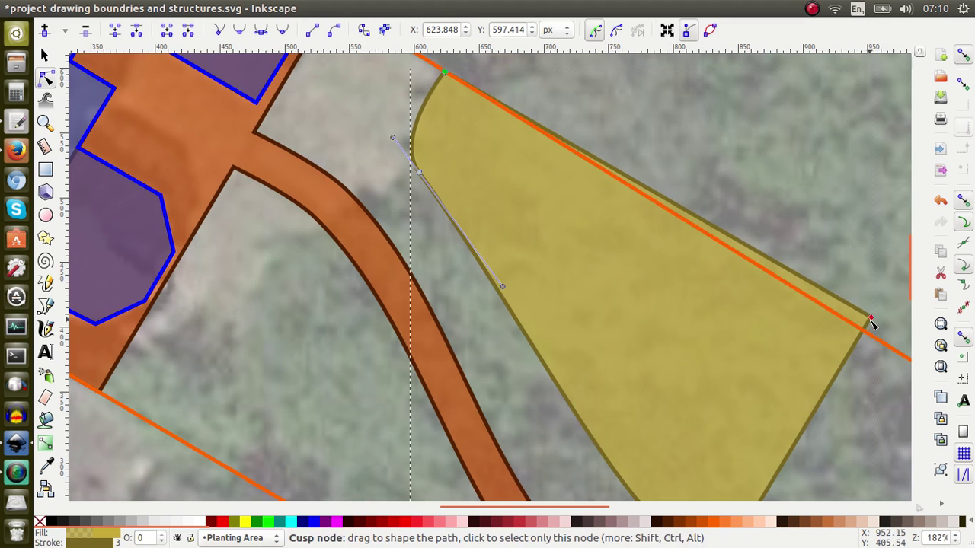
Step: Snap the yellow planting area's far upper corner node onto the upper orange boundary line and deselect the shape
left_click_drag(872, 320, 863, 333)
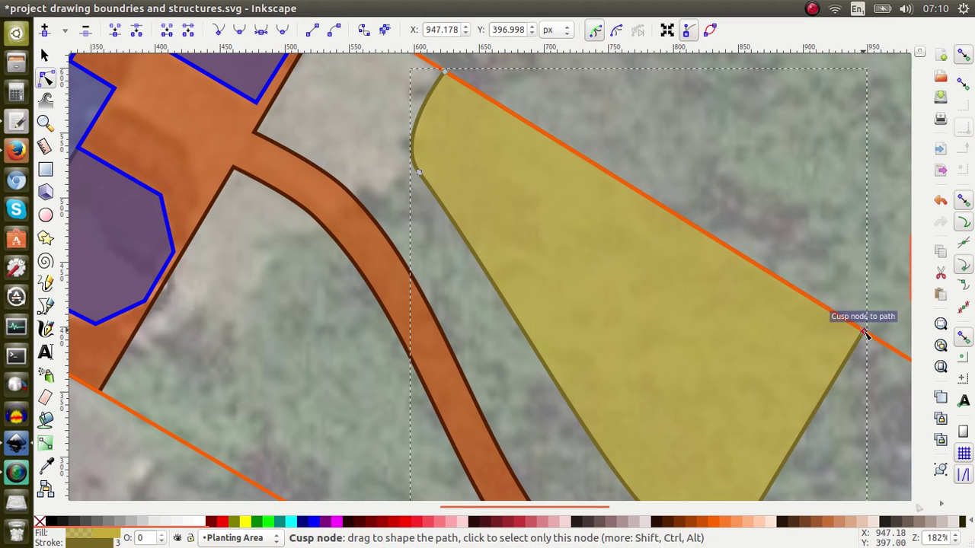
scroll(694, 322, "down", 9)
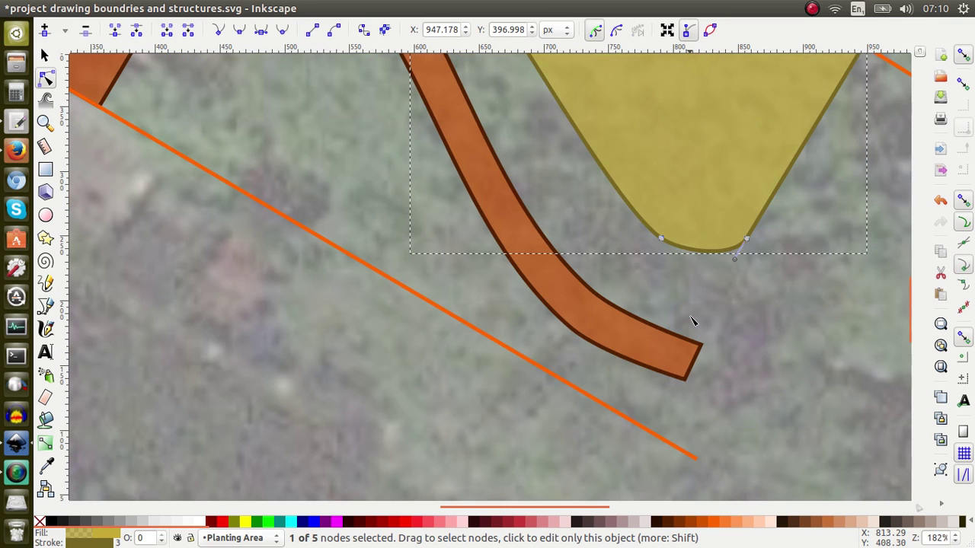
key("5")
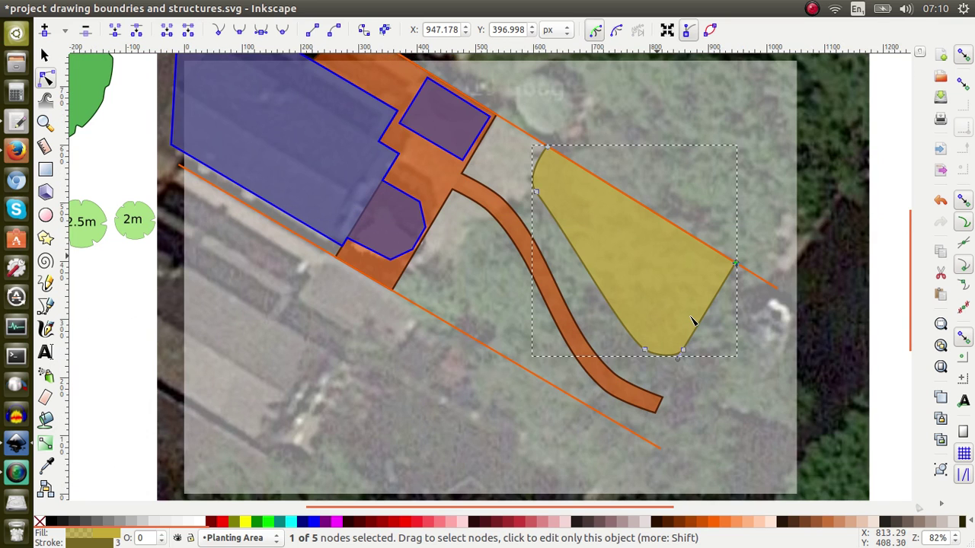
key("Escape")
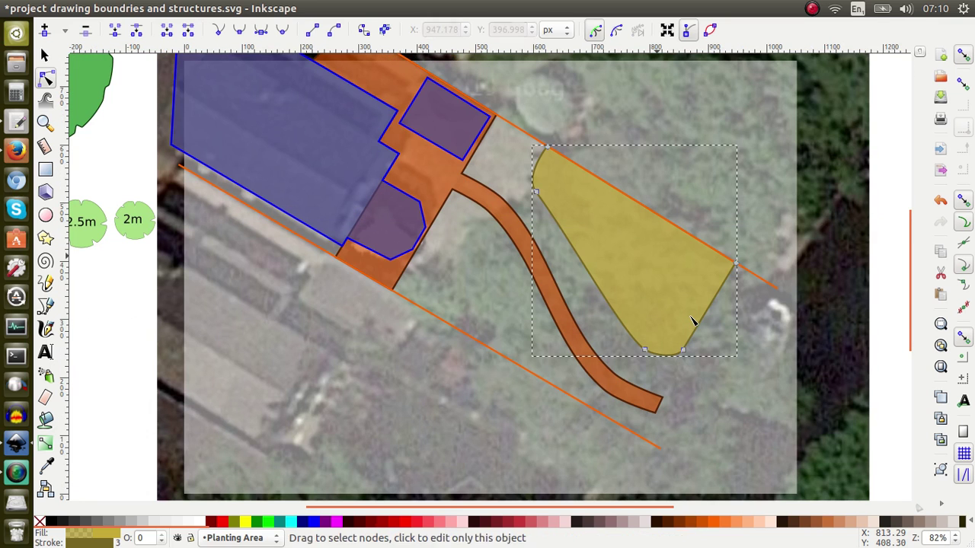
key("s")
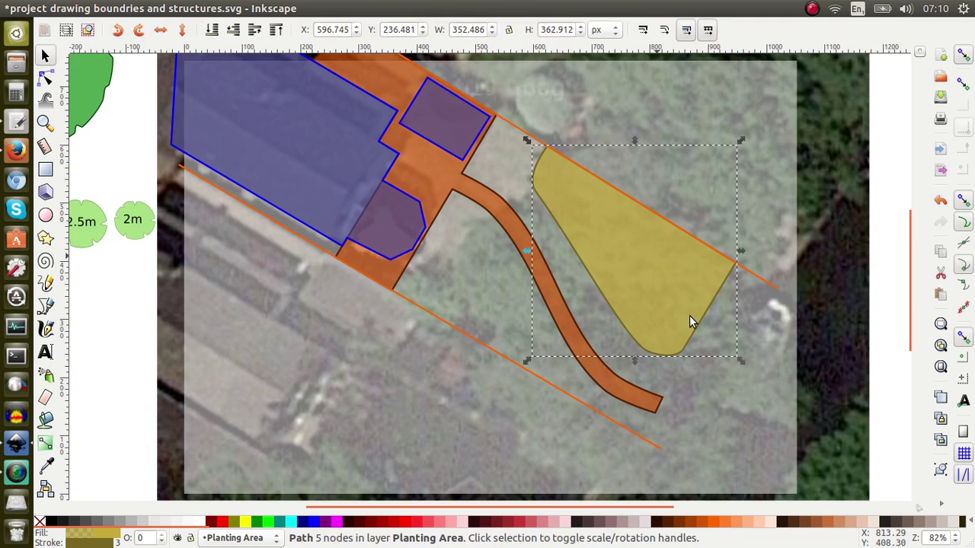
key("Escape")
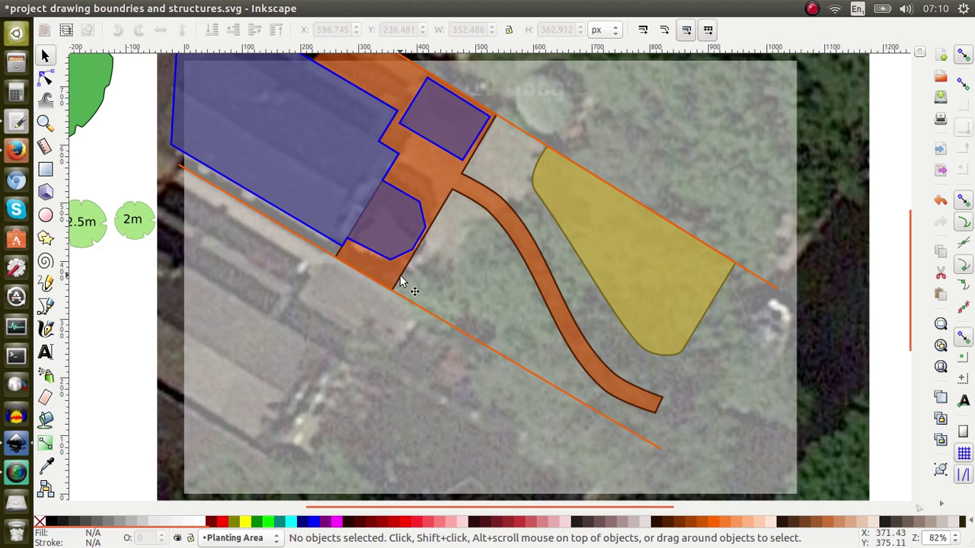
Step: Insert new nodes along the access area's straight edge beside the small angular building and snap the middle ones onto the building's corners
left_click(434, 227)
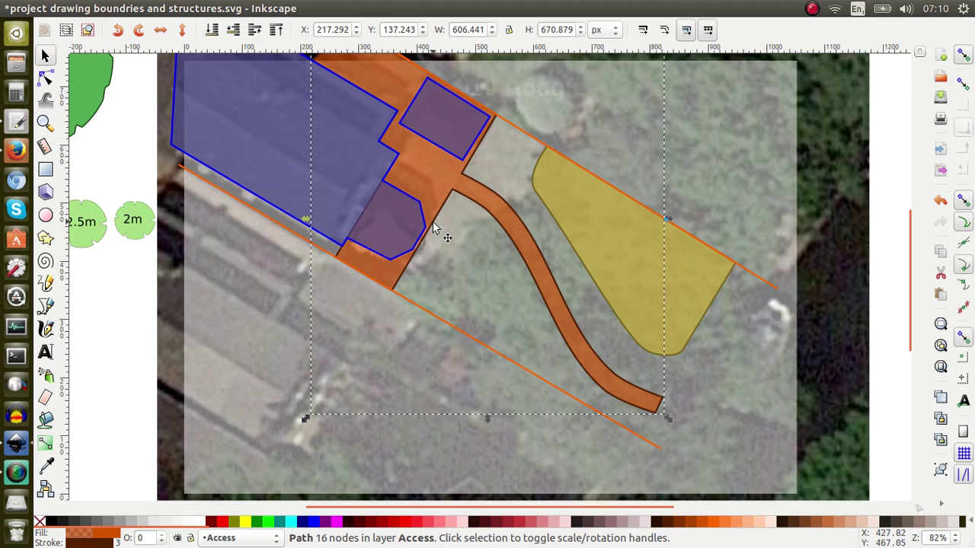
left_click(45, 80)
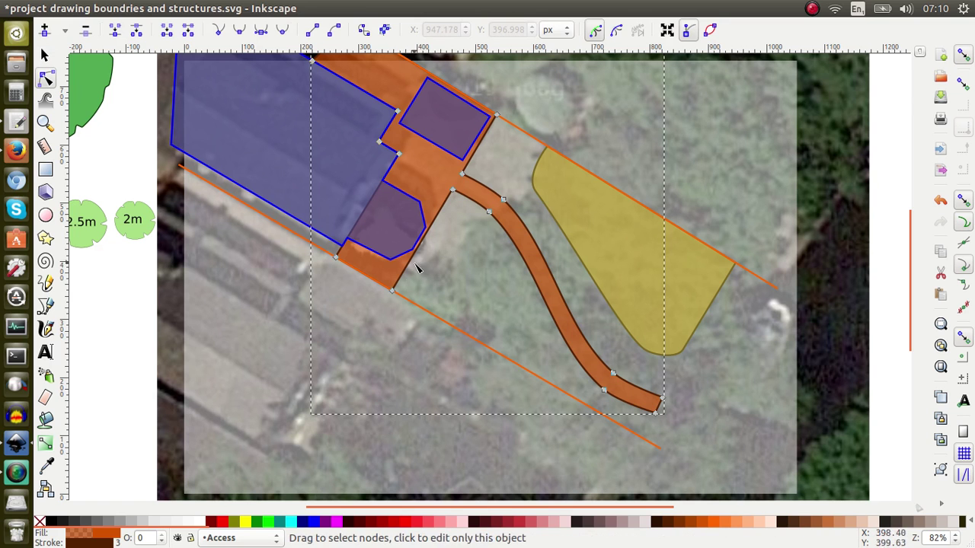
left_click(437, 221)
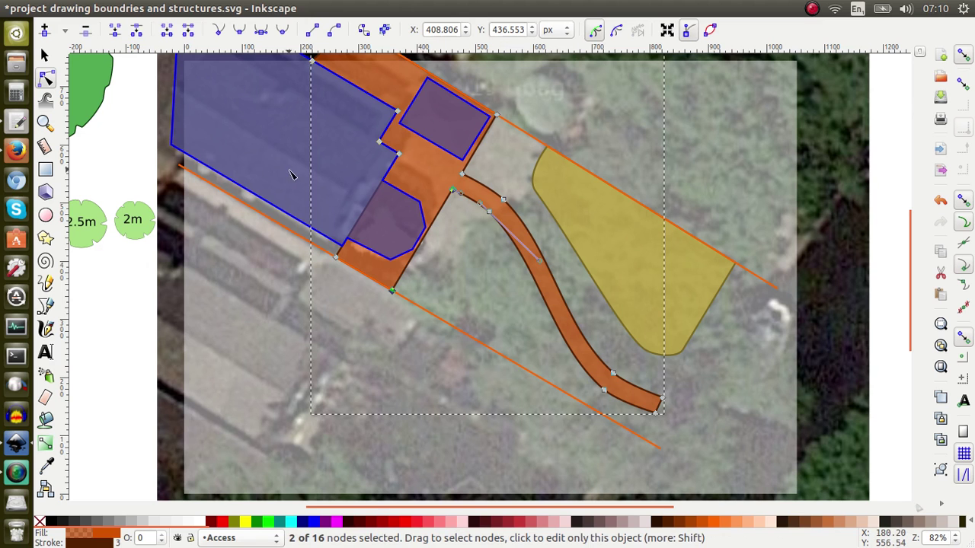
left_click(44, 30)
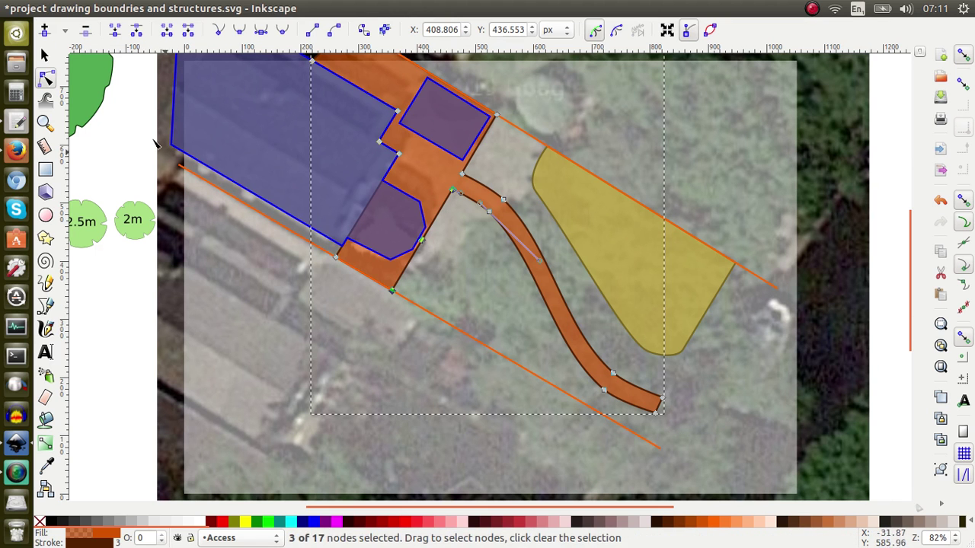
left_click(45, 32)
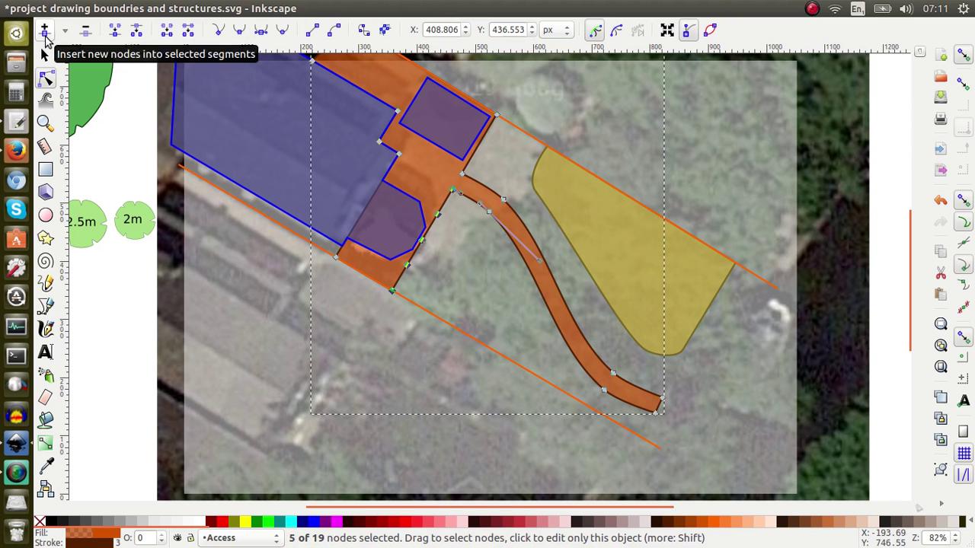
left_click(443, 241)
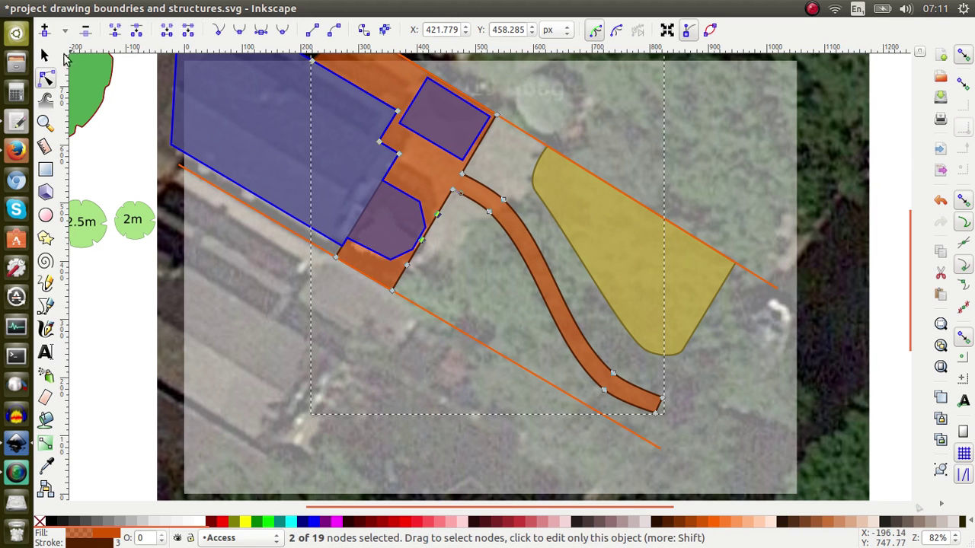
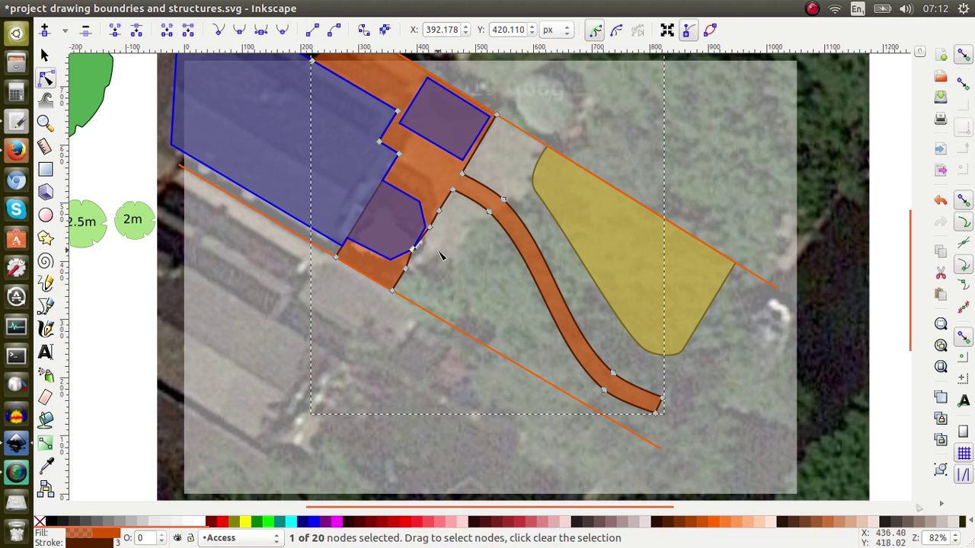
key("ctrl+z")
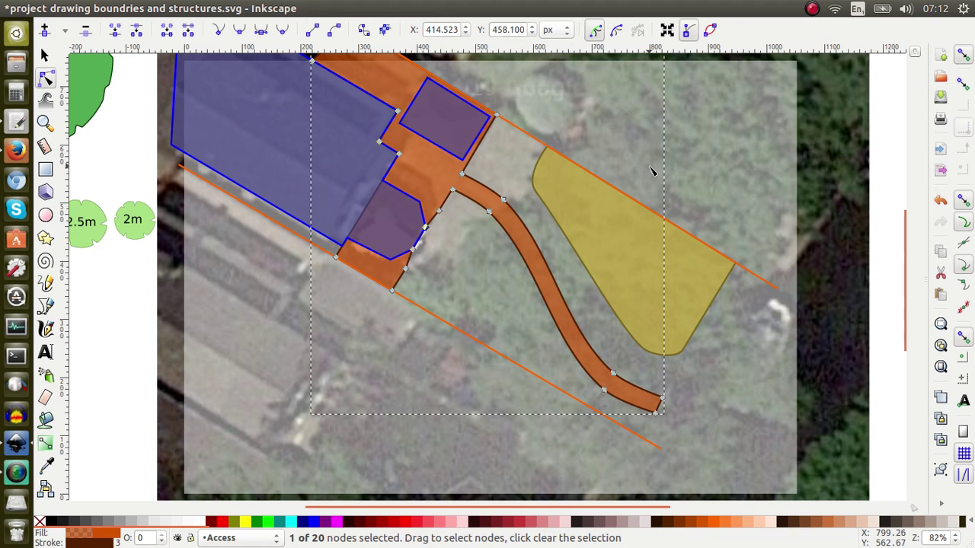
Step: Open the layer list and hide the Structure layer
key("ctrl+shift+m")
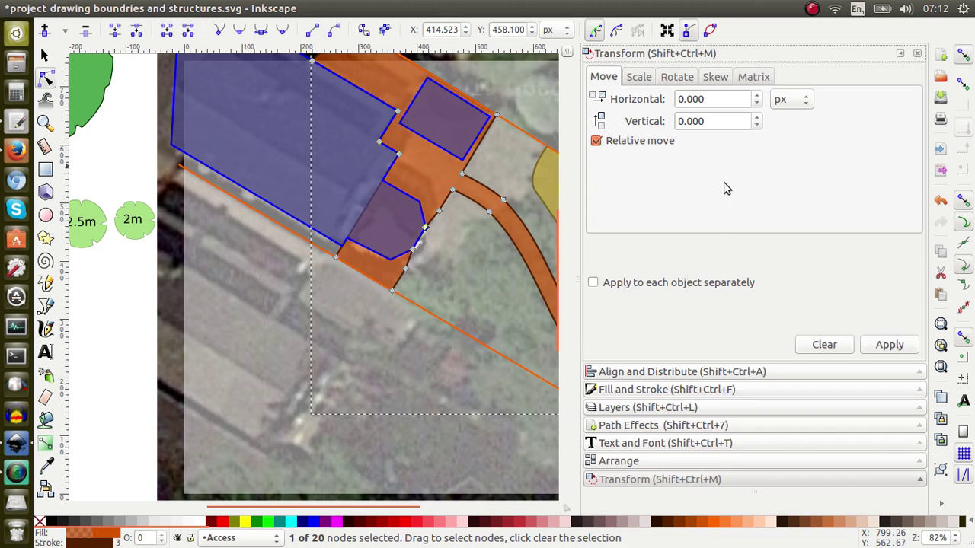
left_click(667, 409)
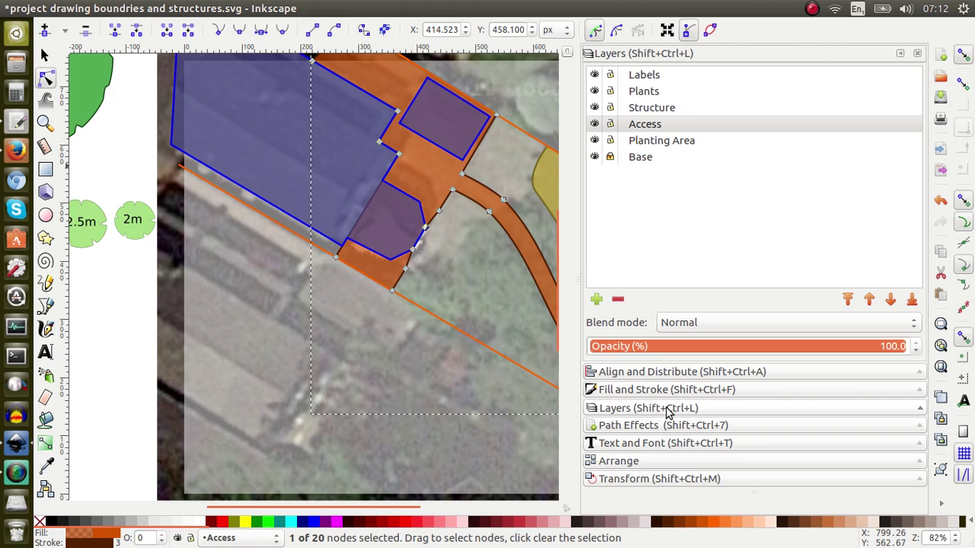
left_click(594, 108)
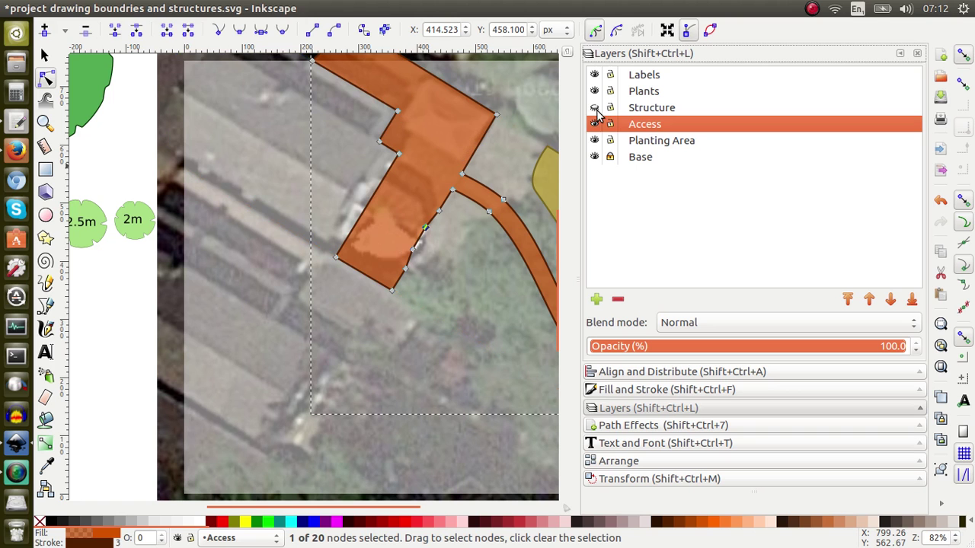
Step: Move the access edge segment between the two building-corner nodes outward, away from the angular building, and show the Structure layer again
left_click(420, 239)
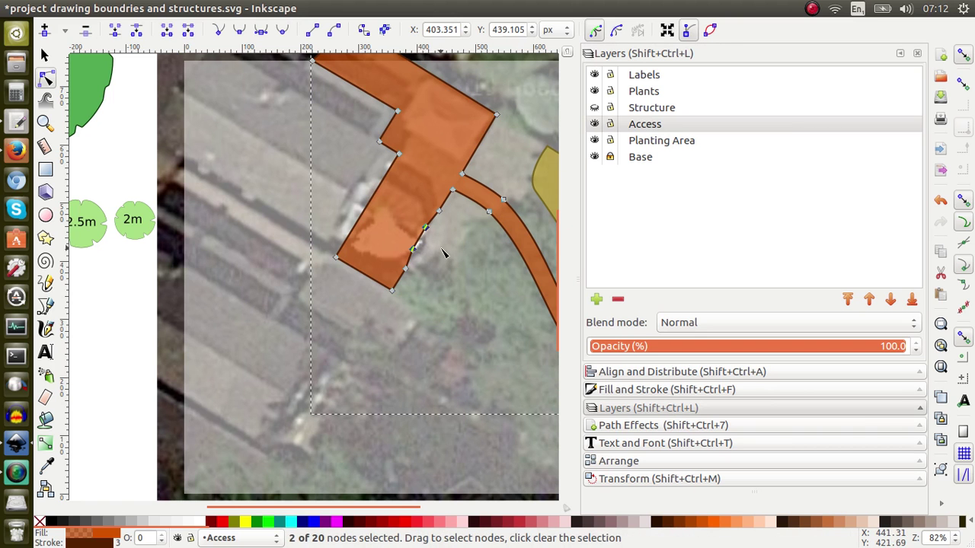
scroll(445, 254, "up", 3)
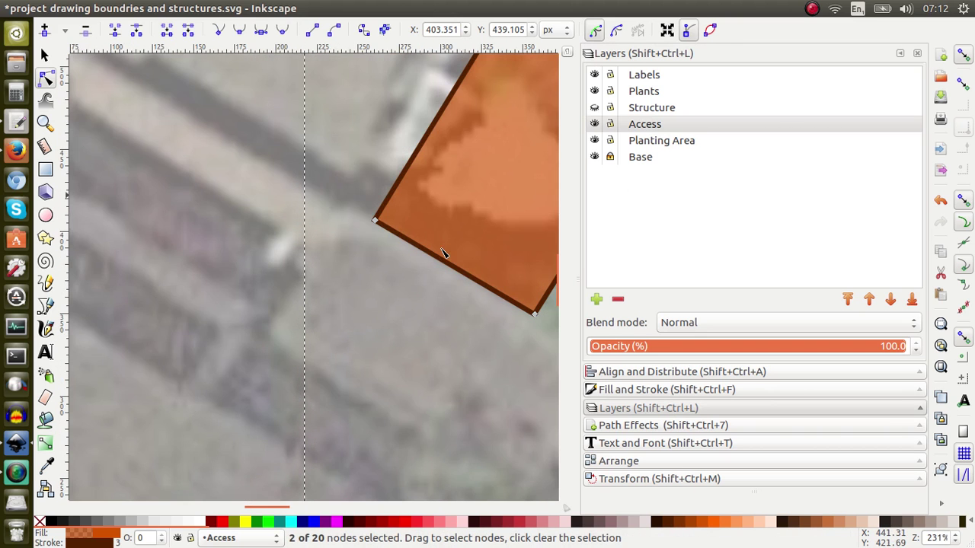
scroll(444, 254, "right", 5)
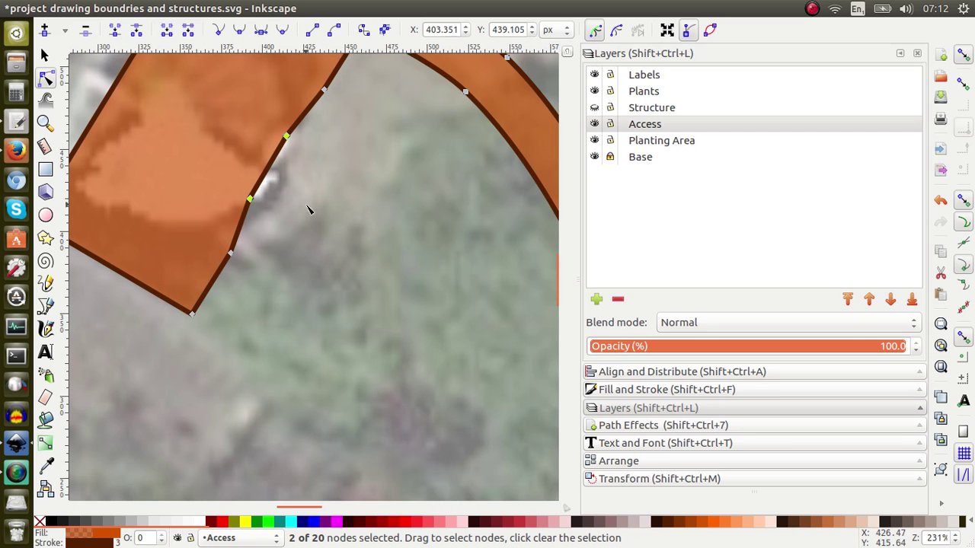
left_click(241, 234)
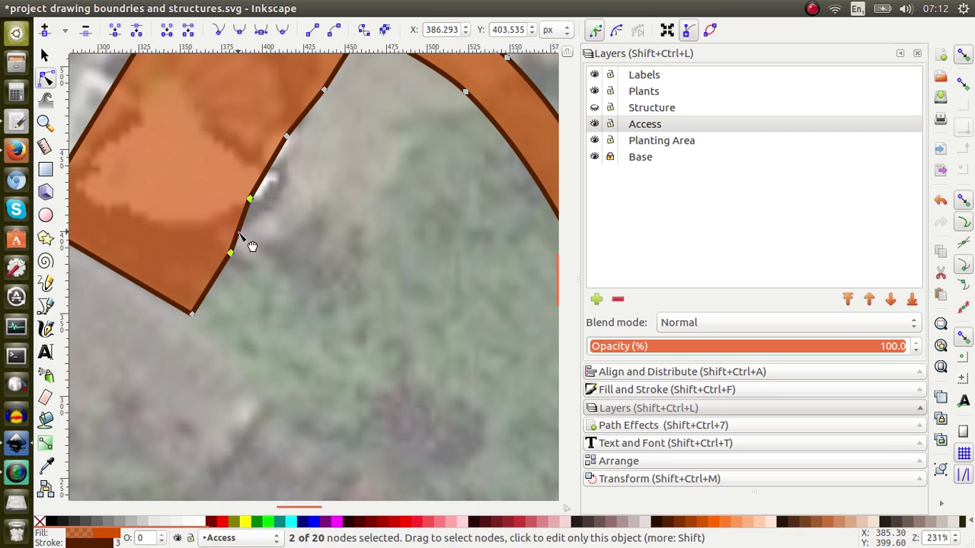
left_click(278, 182)
left_click(305, 121)
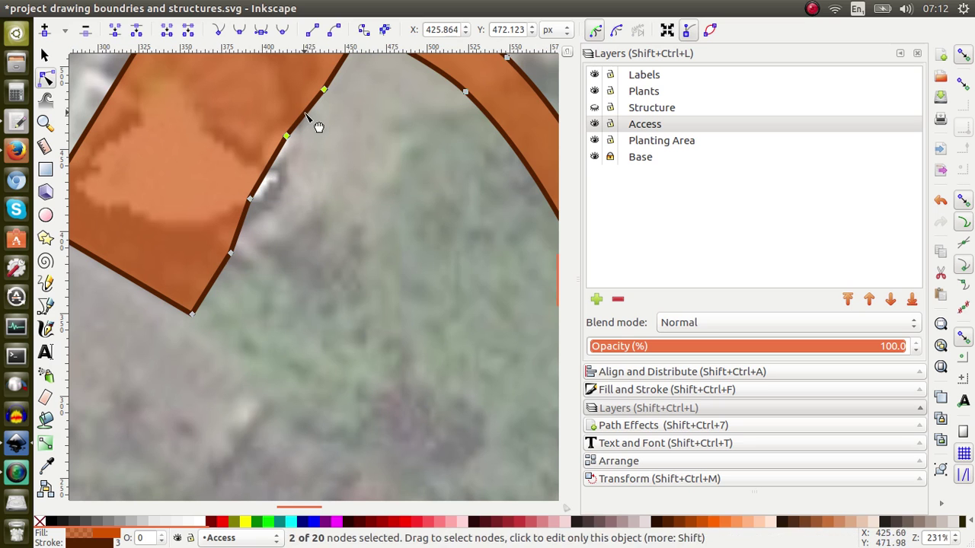
left_click(277, 176)
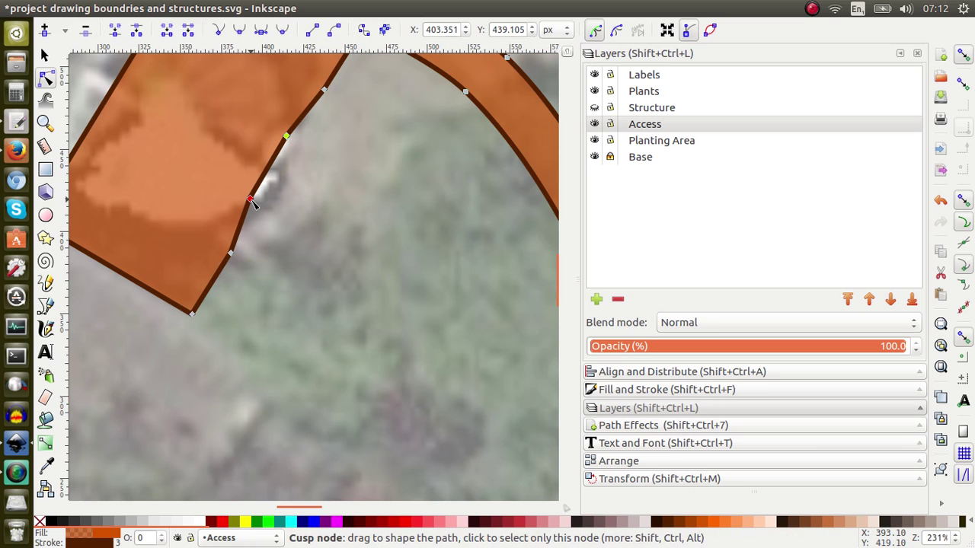
left_click_drag(252, 202, 299, 233)
left_click(593, 108)
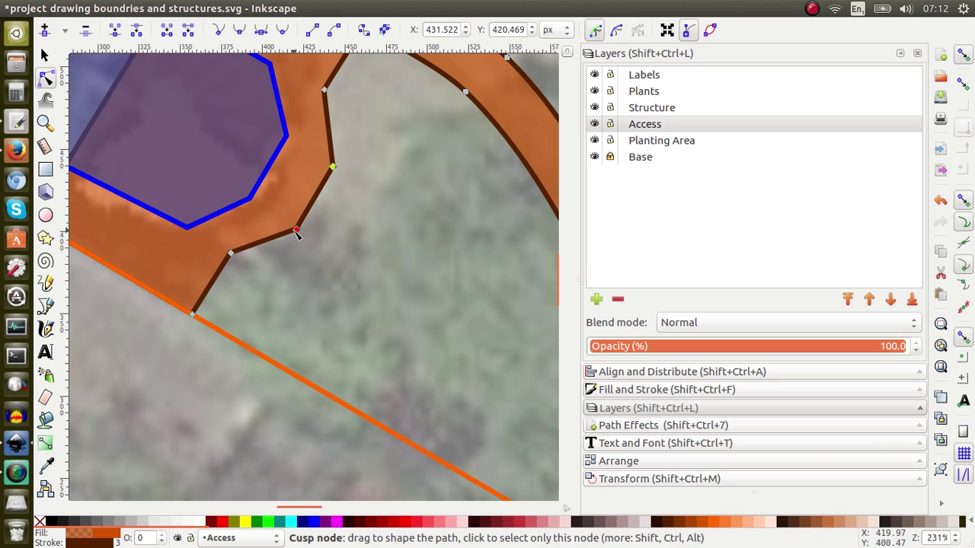
Step: Fine-tune the access area's outer nodes so its edge wraps around the angular building with a roughly even margin
left_click_drag(295, 230, 289, 227)
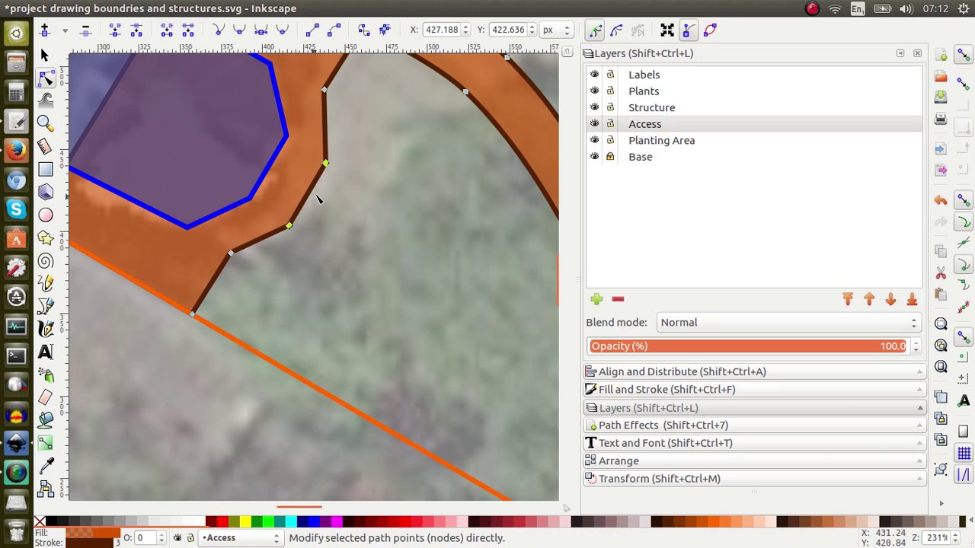
left_click(326, 164)
left_click_drag(327, 168, 332, 155)
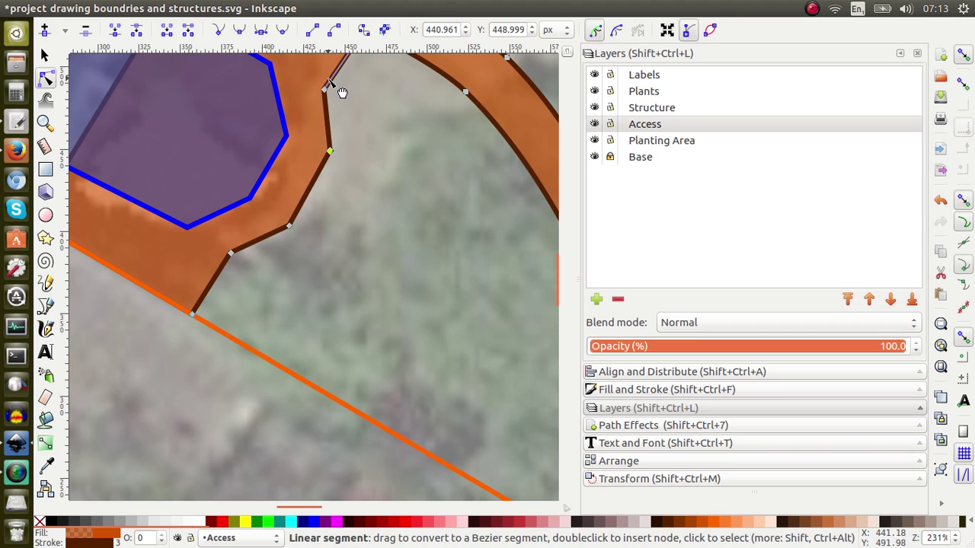
left_click_drag(342, 92, 341, 92)
key("ctrl+z")
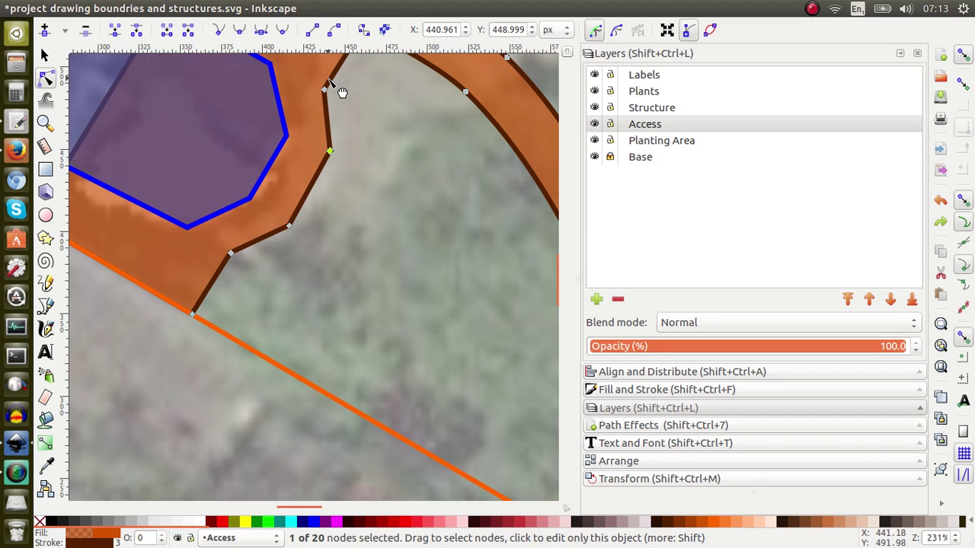
scroll(335, 84, "up", 6)
scroll(335, 83, "right", 4)
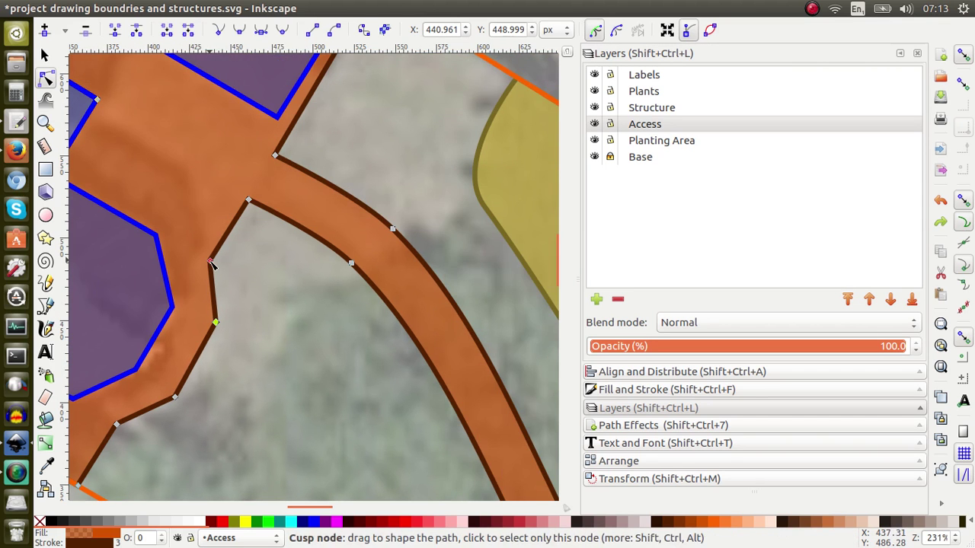
left_click_drag(212, 263, 213, 256)
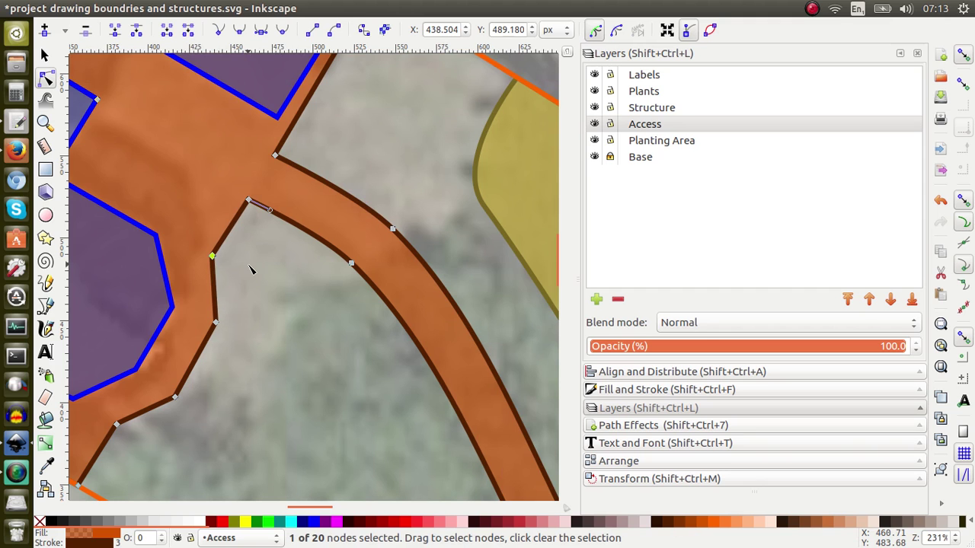
Step: Deselect the access area and hide the docked dialogs
key("s")
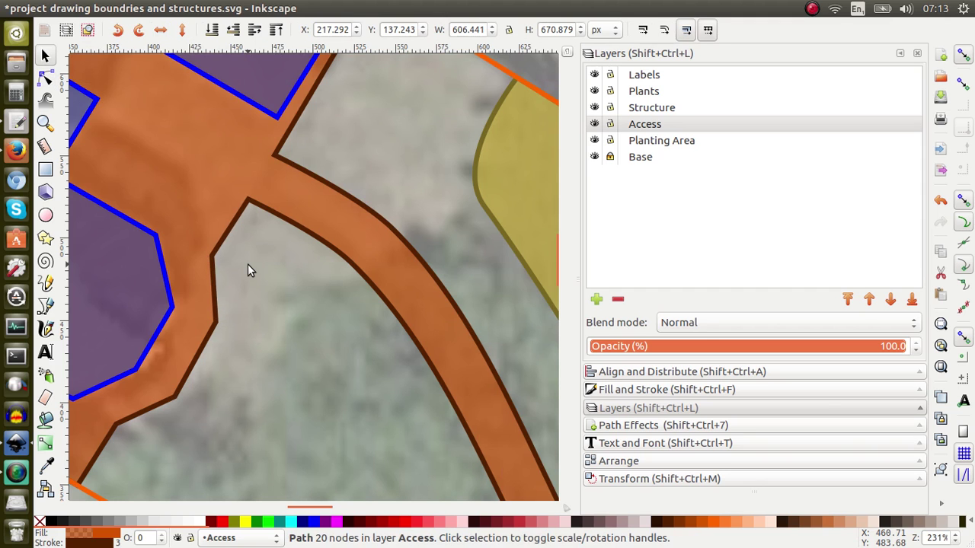
key("Escape")
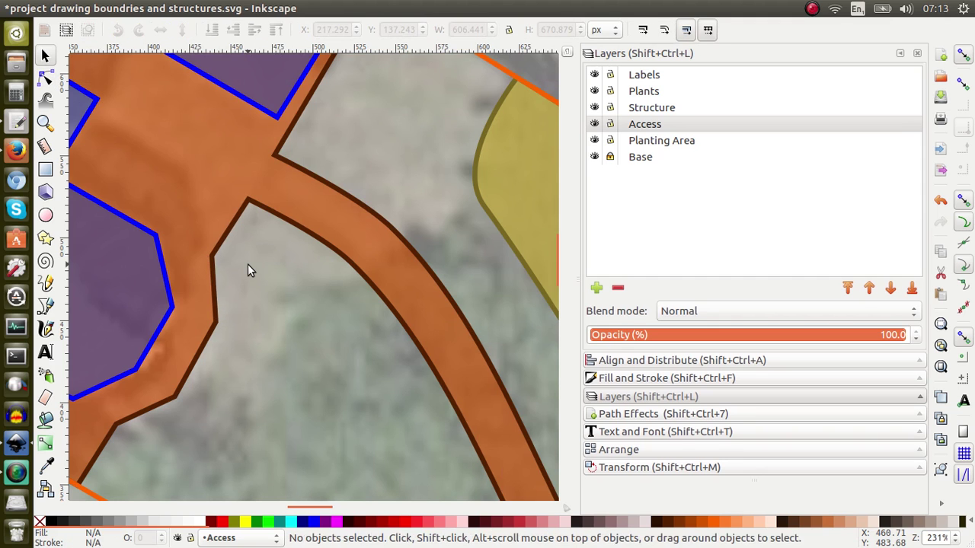
key("F12")
key("5")
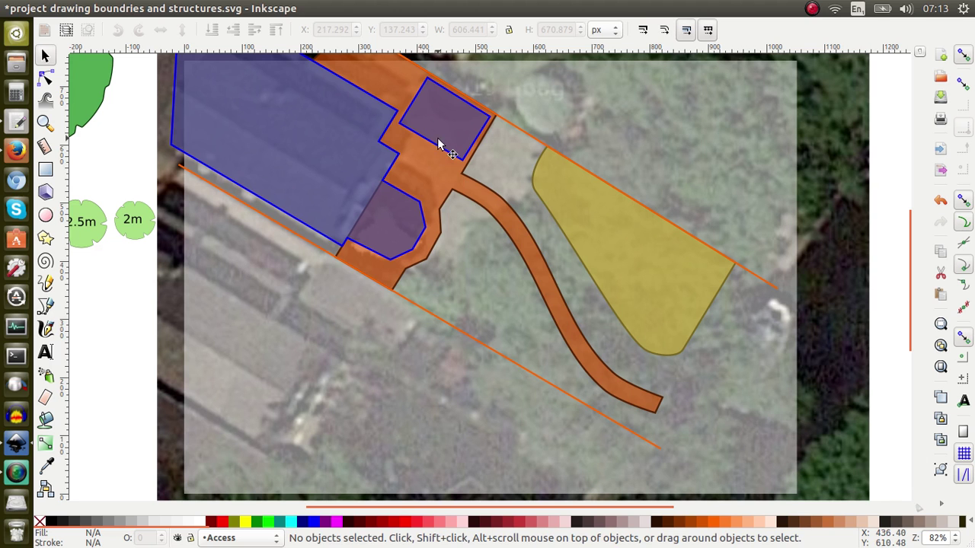
Step: Try to cut the main building's shape out of the access area with a path Difference, and undo it
scroll(435, 171, "up", 4)
scroll(435, 171, "left", 2)
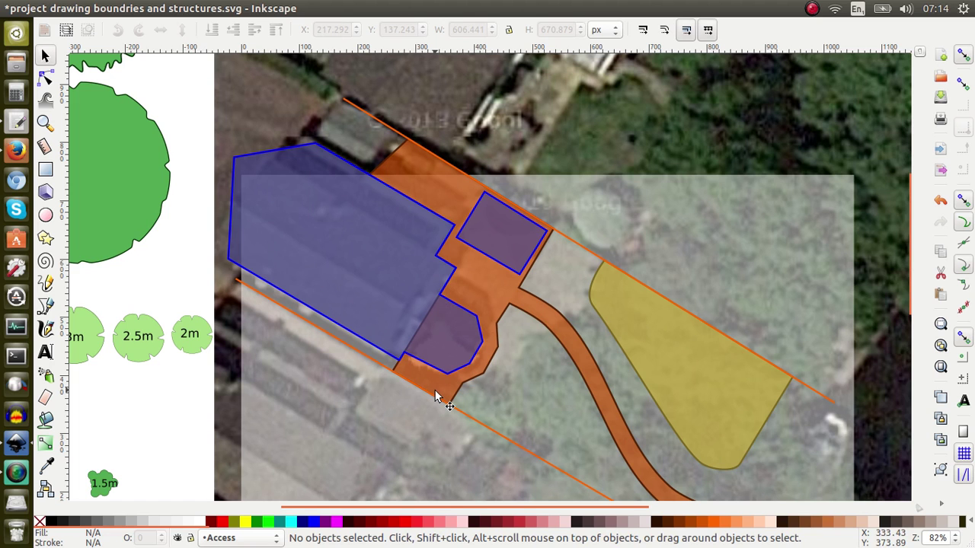
left_click(391, 289)
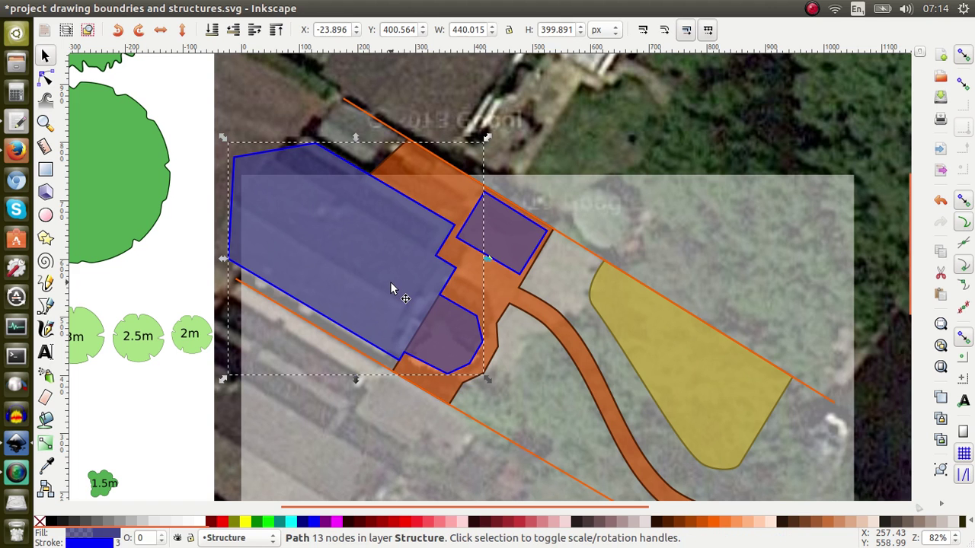
left_click(498, 287, "shift")
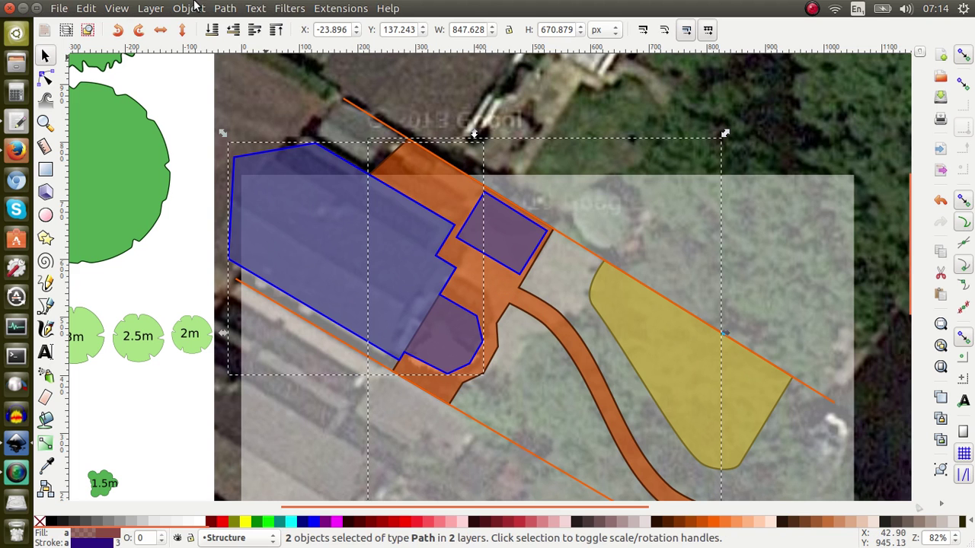
left_click(223, 9)
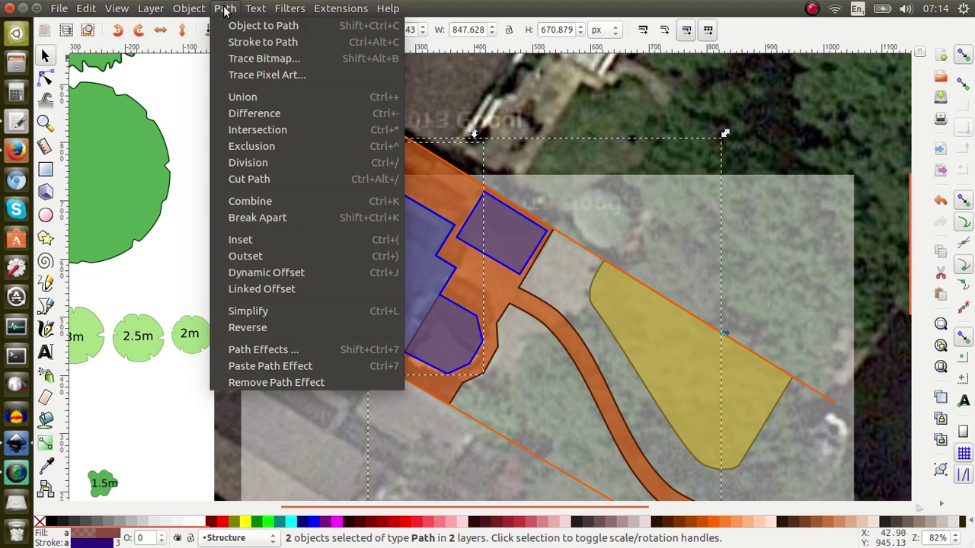
left_click(260, 98)
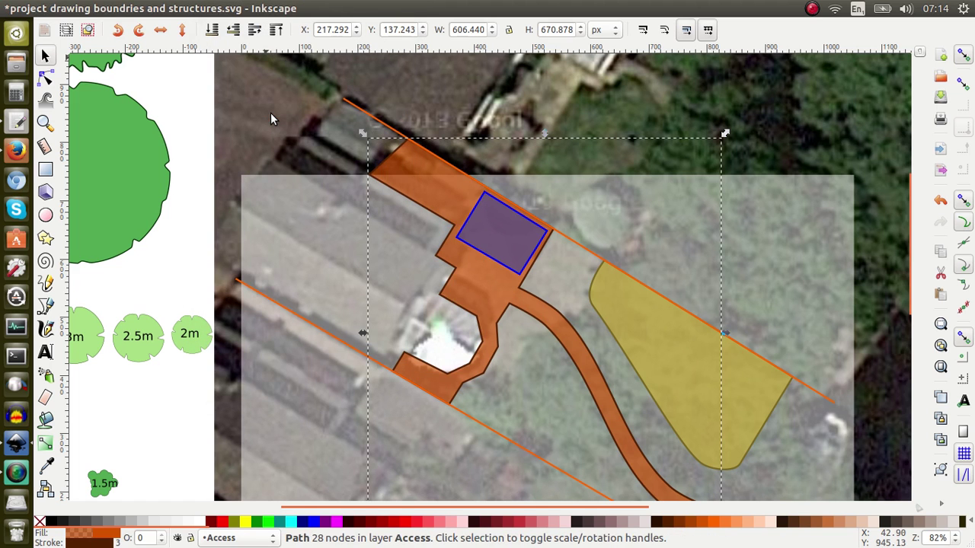
key("ctrl+z")
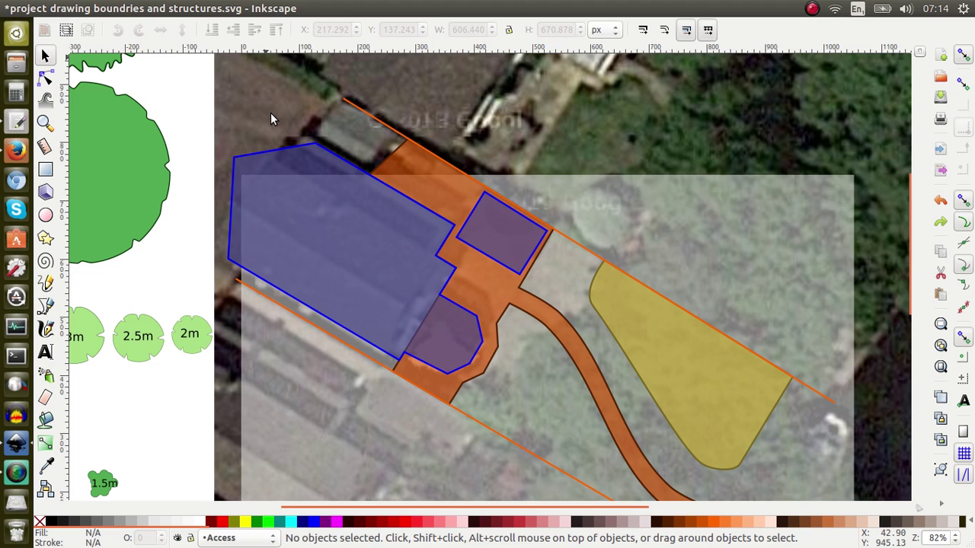
Step: Duplicate the main building in place and subtract the copy from the access area with a path Difference
left_click(312, 239)
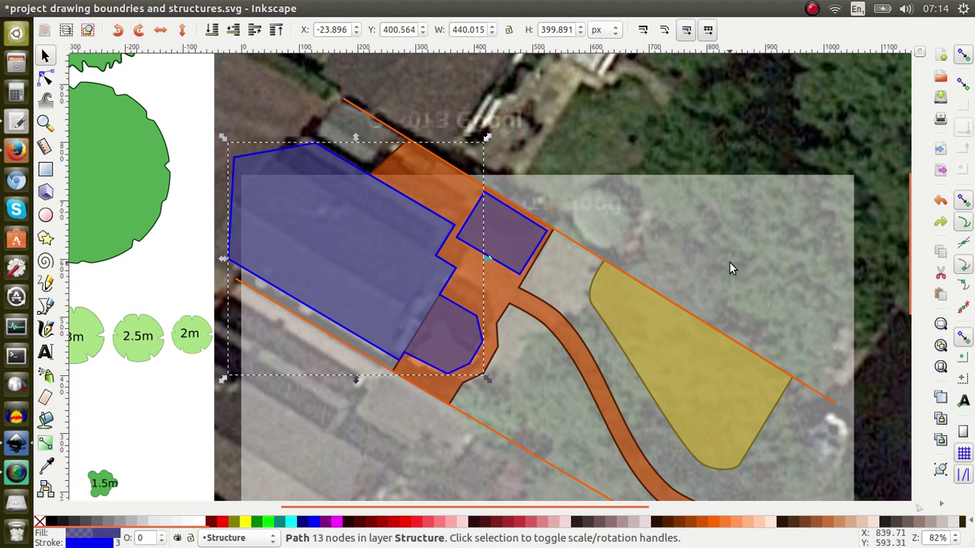
key("ctrl+d")
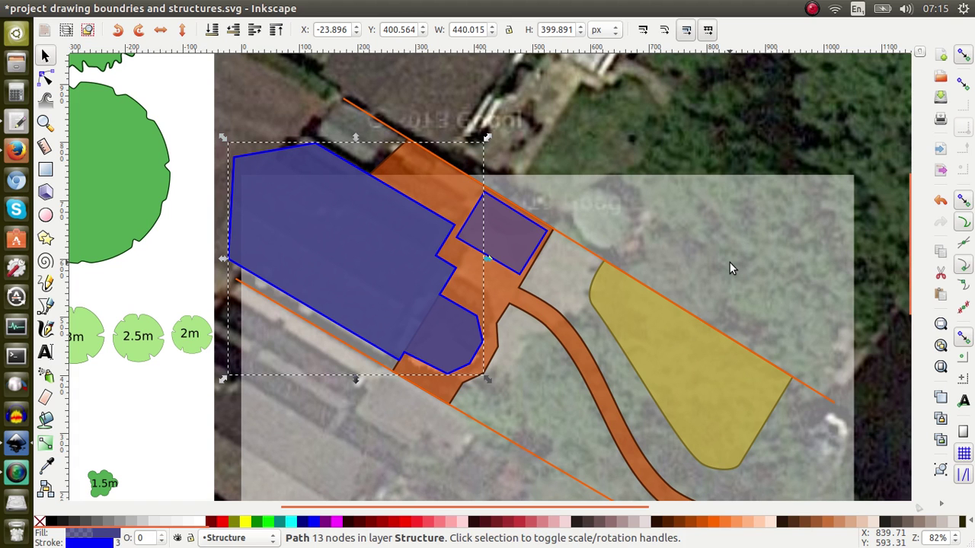
left_click(675, 315)
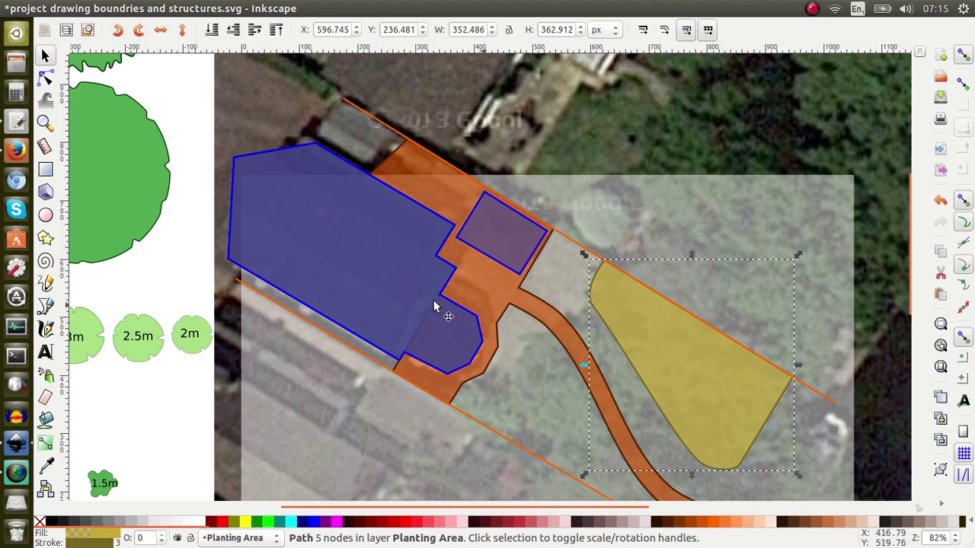
left_click(385, 291)
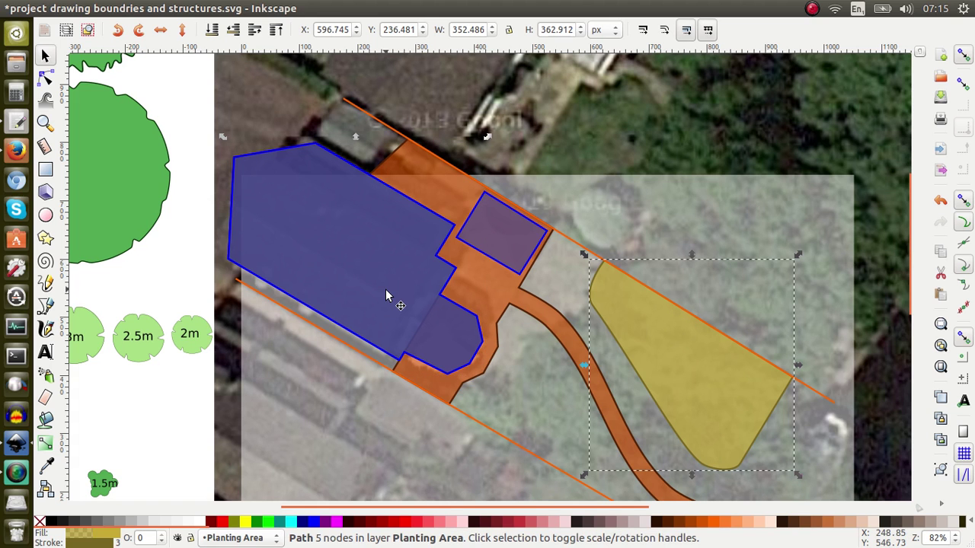
left_click(495, 285, "shift")
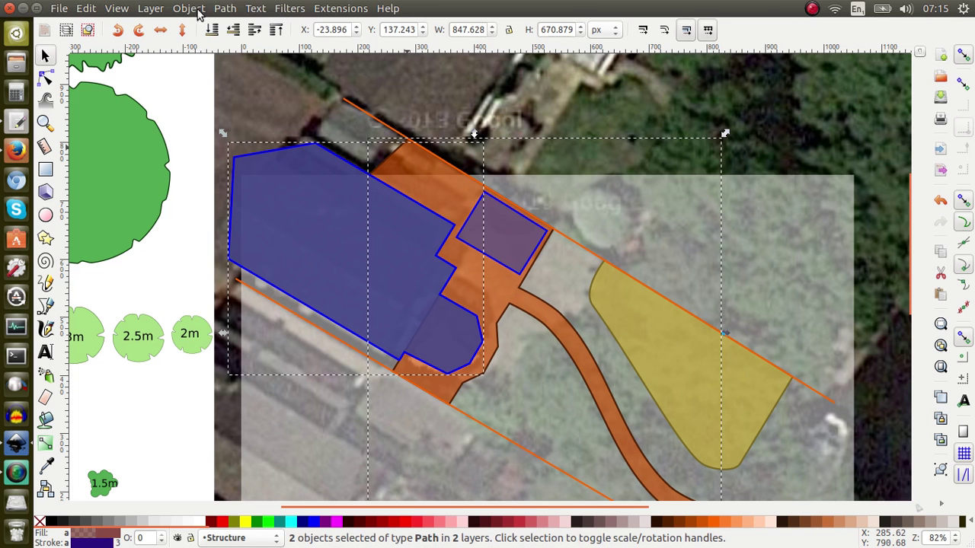
left_click(221, 9)
left_click(264, 111)
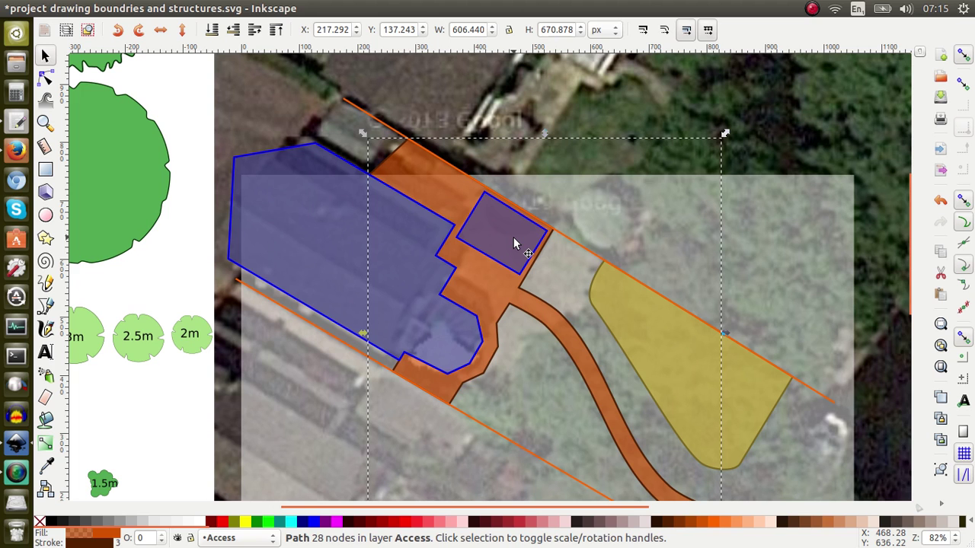
Step: Save the drawing and deselect the access area
key("ctrl")
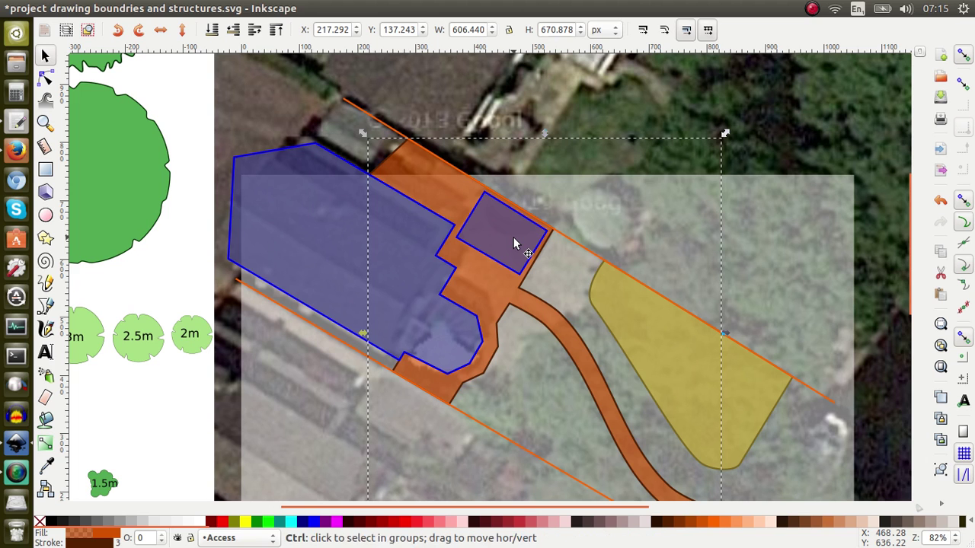
key("ctrl+s")
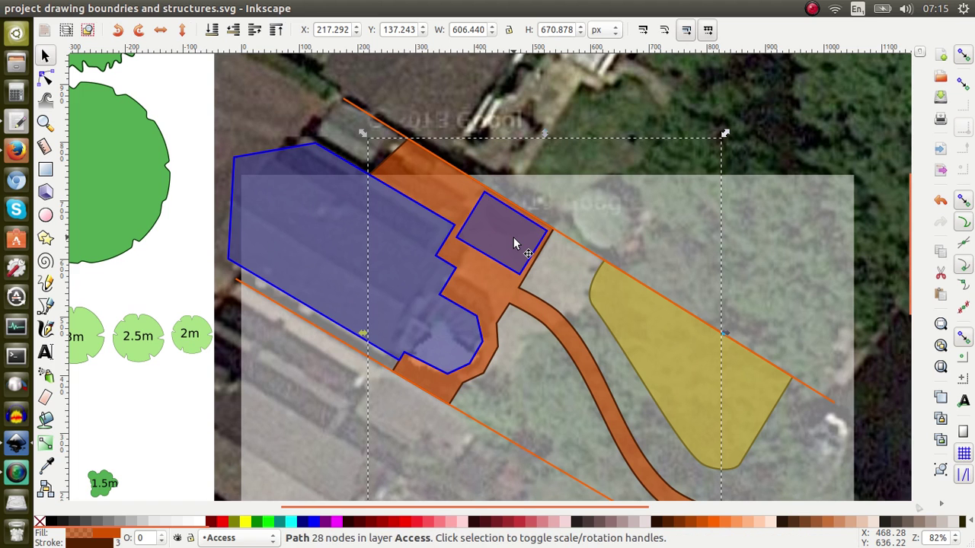
key("Escape")
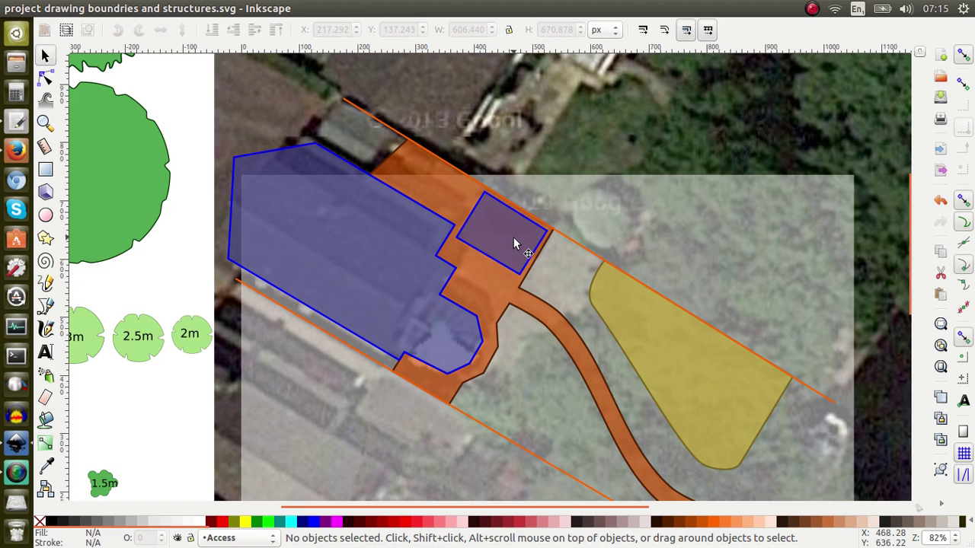
scroll(513, 237, "down", 4)
scroll(514, 237, "right", 2)
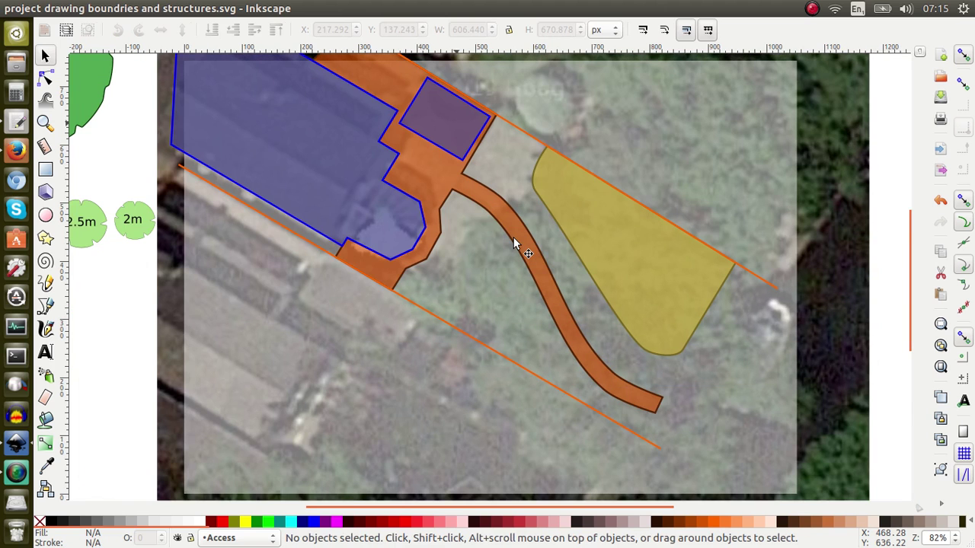